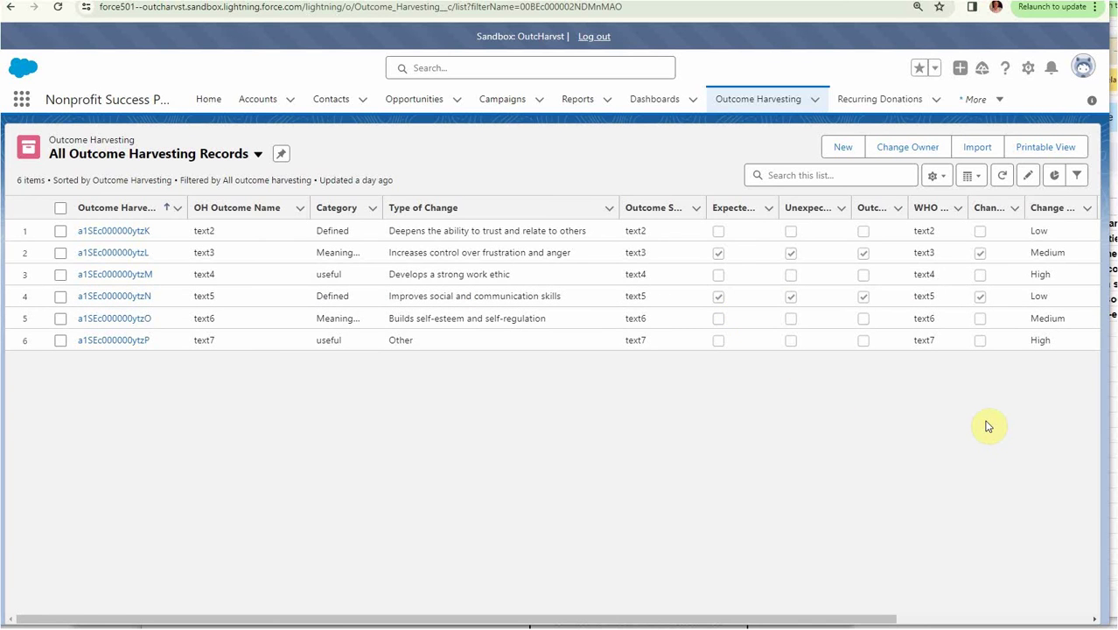
- Switch to the Google Sheets window with the transposed outcome data (text1–text7)
key(alt+Tab)
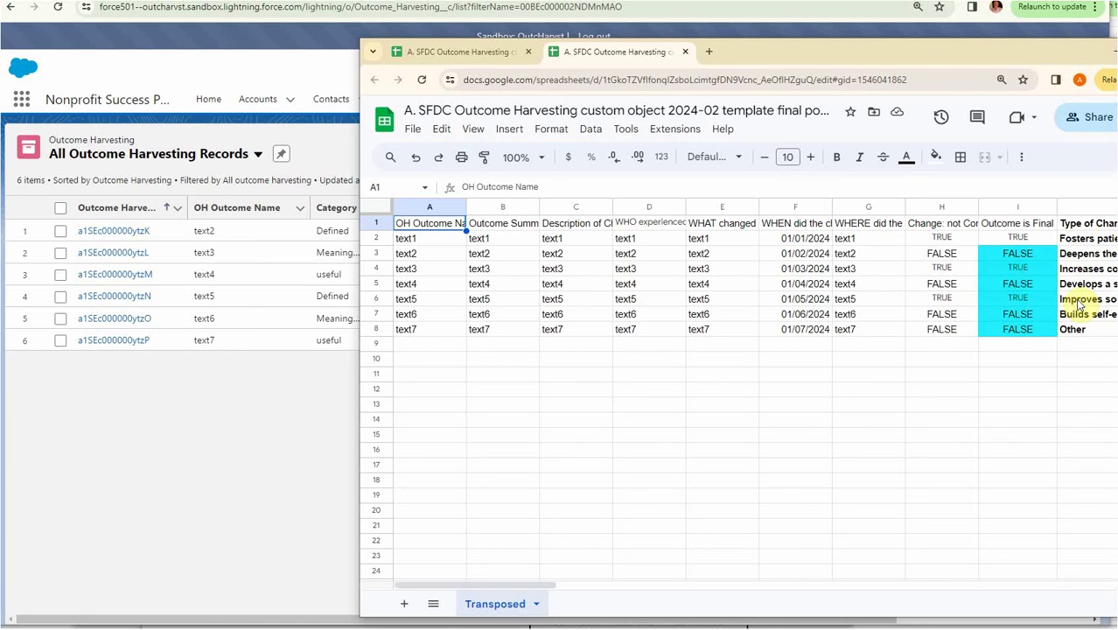
- Return to the Salesforce window showing the Outcome Harvesting records
click(243, 443)
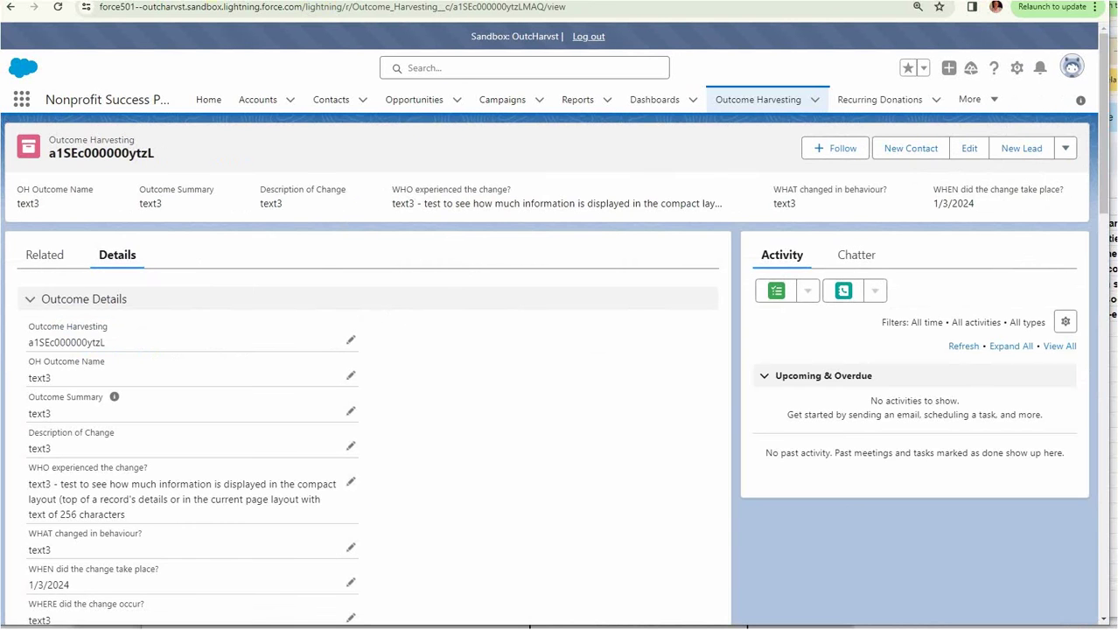
- Put the text3 record into inline edit and review its fields (Medium significance, 13% scale, Meaningful)
scroll(436, 442, down, 3)
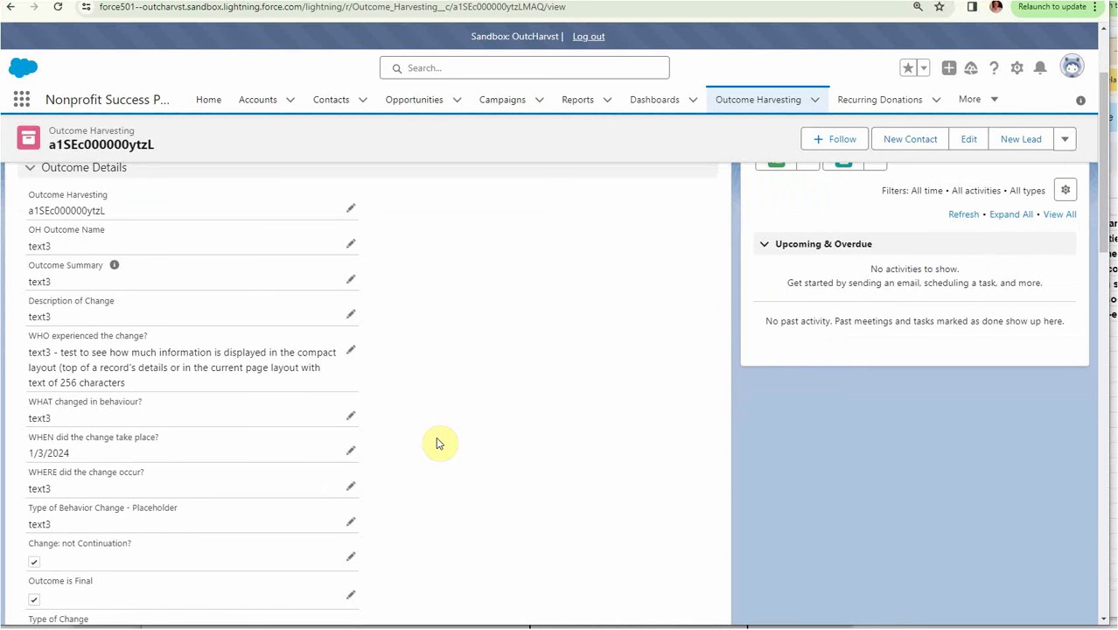
scroll(437, 442, down, 3)
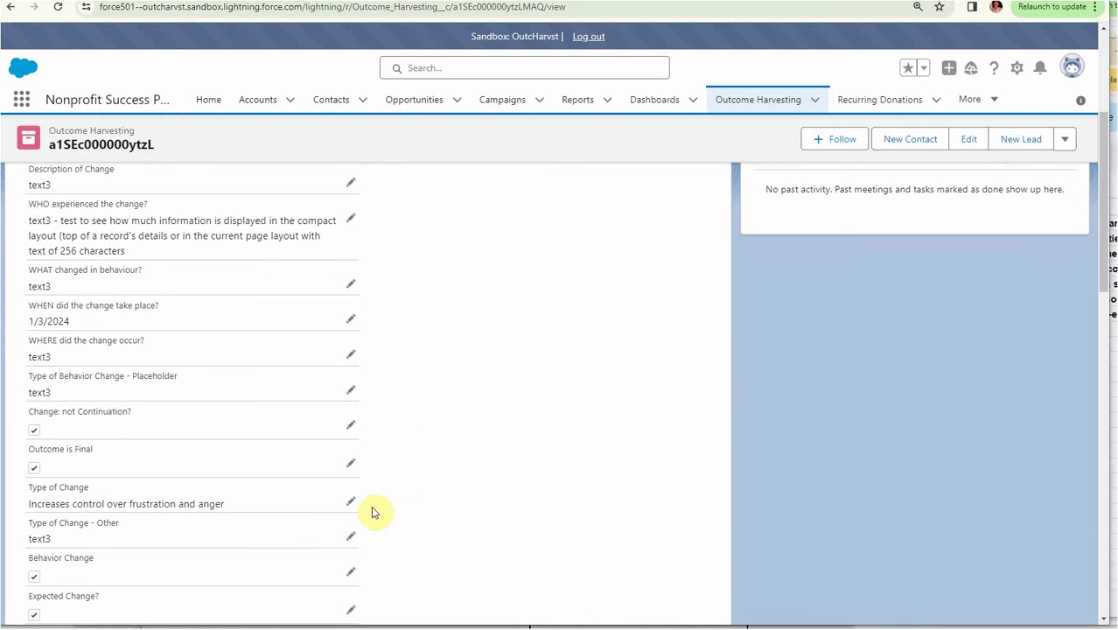
click(350, 502)
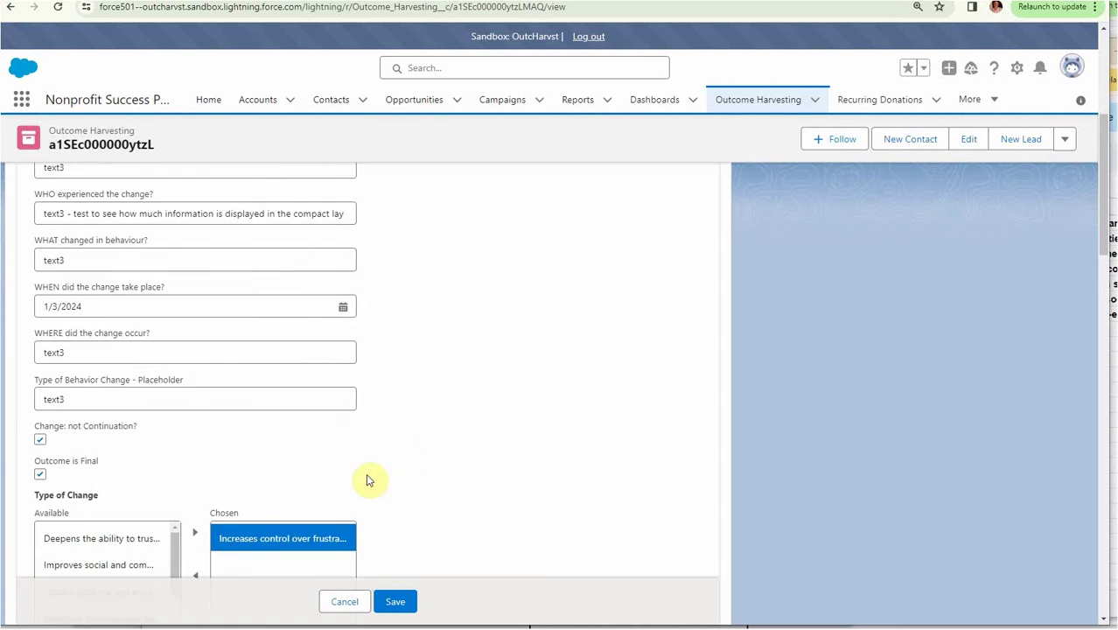
scroll(399, 452, down, 1)
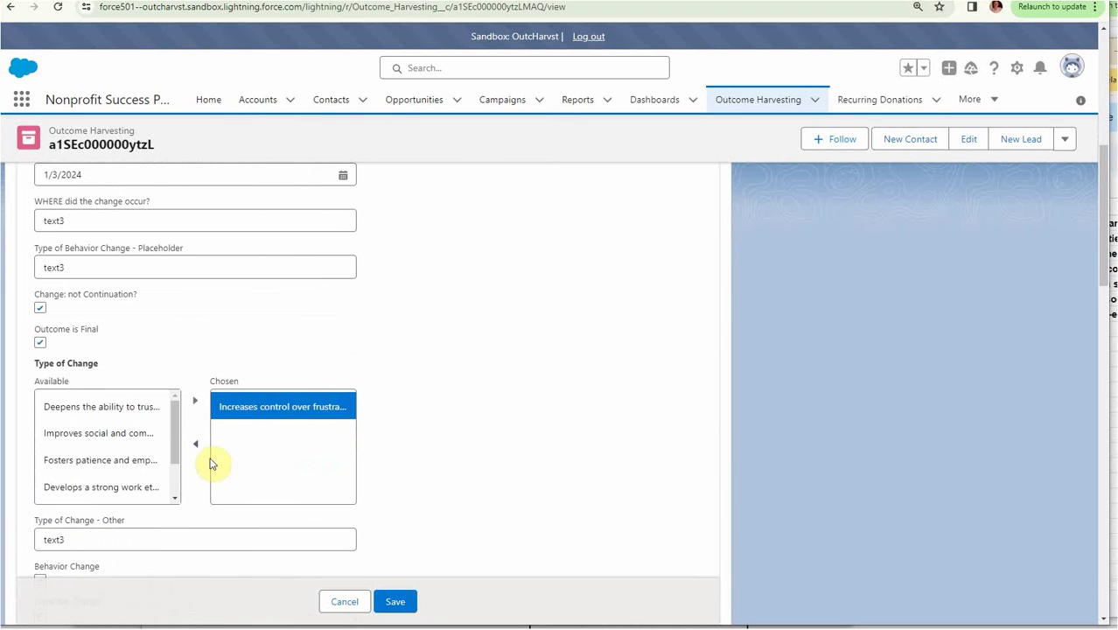
mouse_move(176, 425)
mouse_down()
mouse_move(177, 456)
mouse_move(175, 404)
mouse_up()
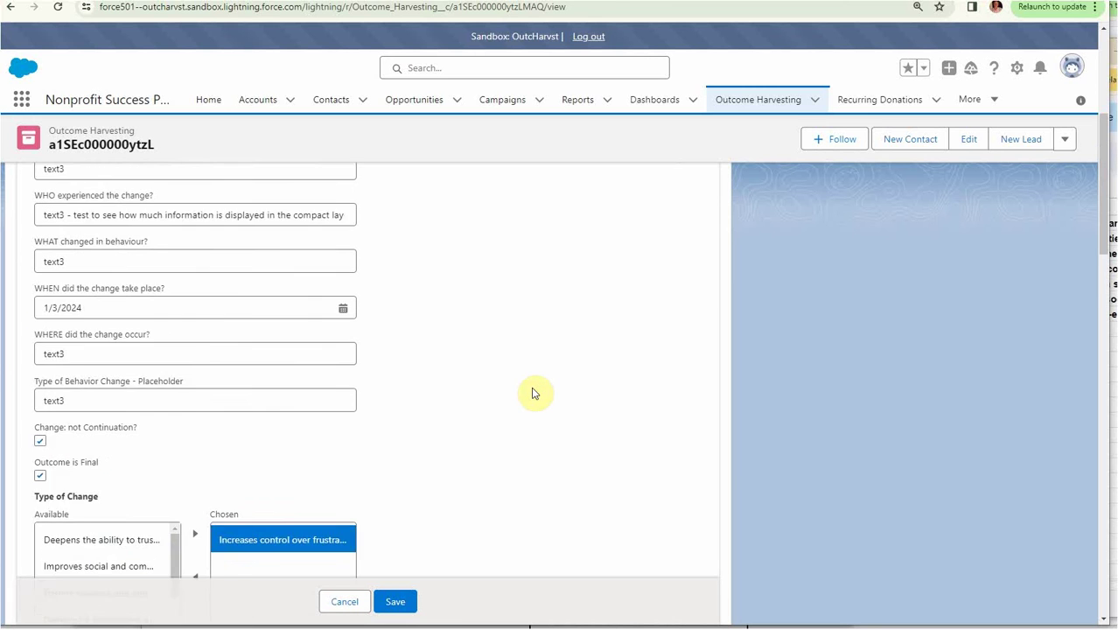
scroll(534, 393, up, 10)
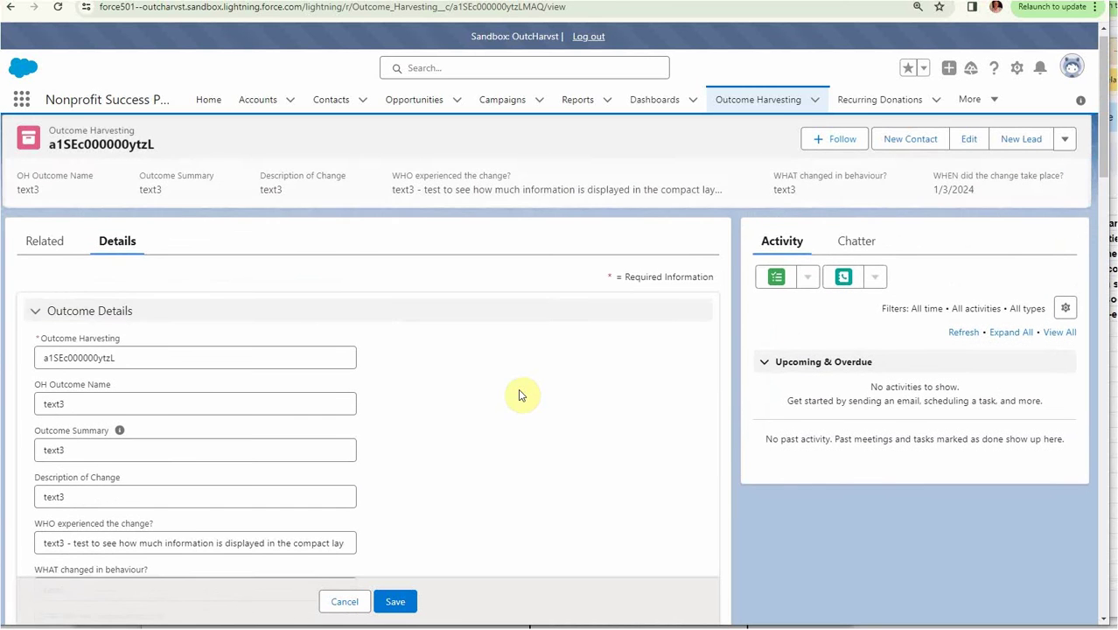
scroll(511, 398, down, 3)
scroll(505, 417, down, 8)
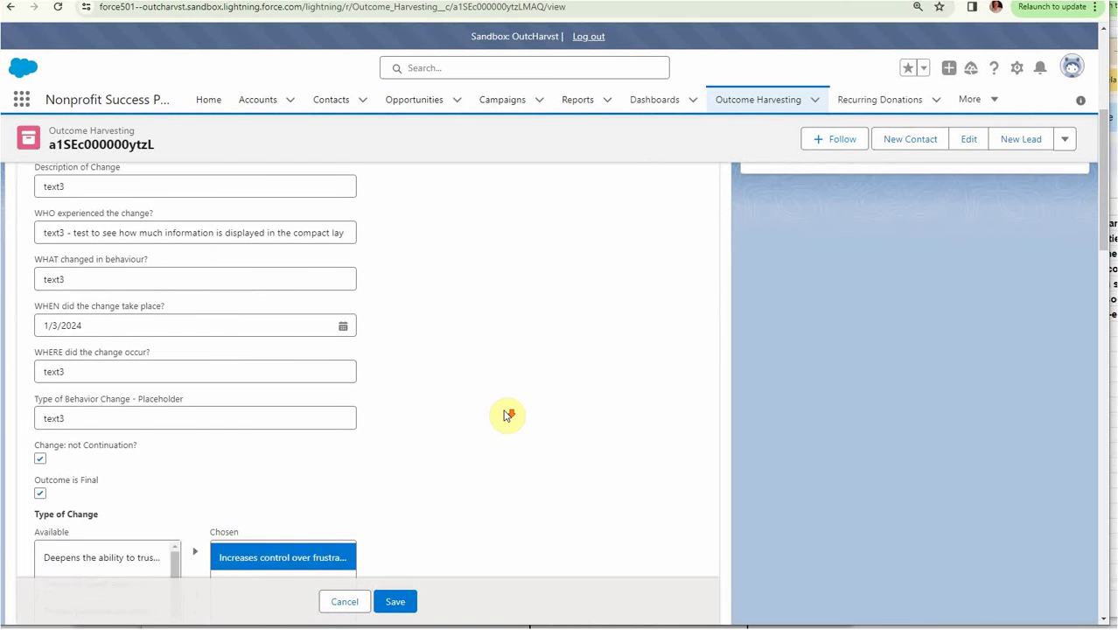
scroll(504, 415, down, 10)
scroll(505, 415, down, 4)
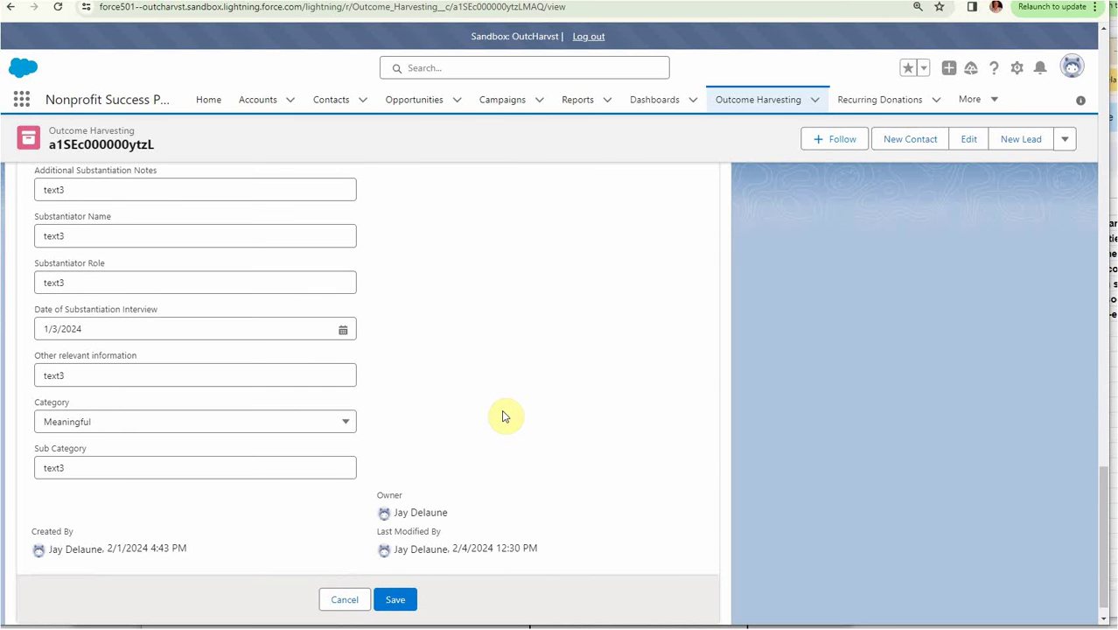
scroll(525, 411, up, 10)
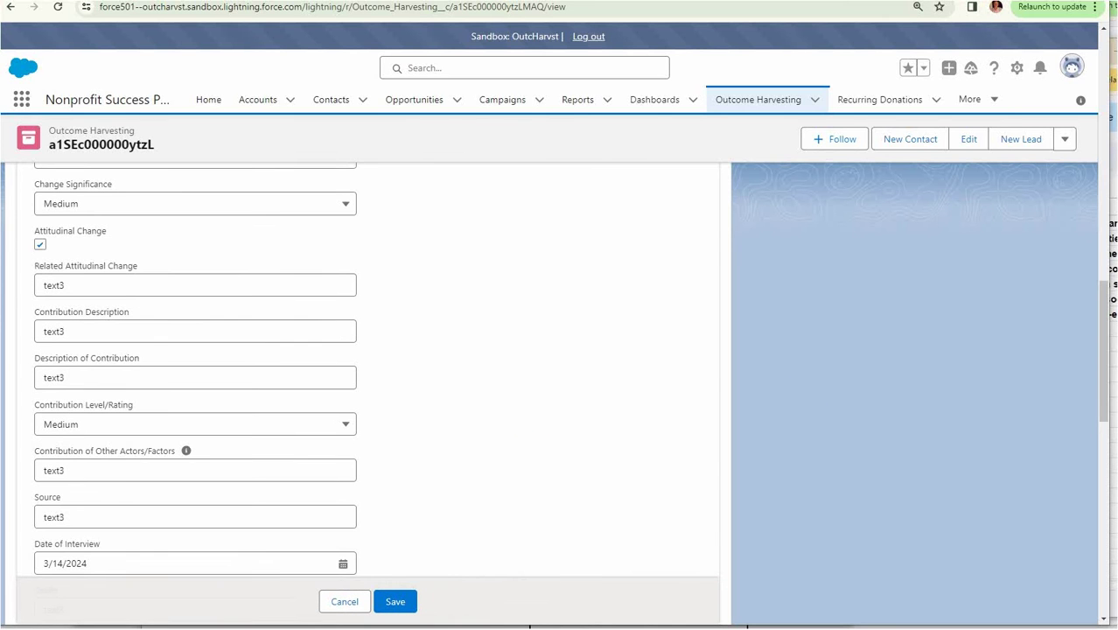
- Review the 2024-01 template's sectioned field list in Google Sheets, then return to the text3 record
key(alt+Tab)
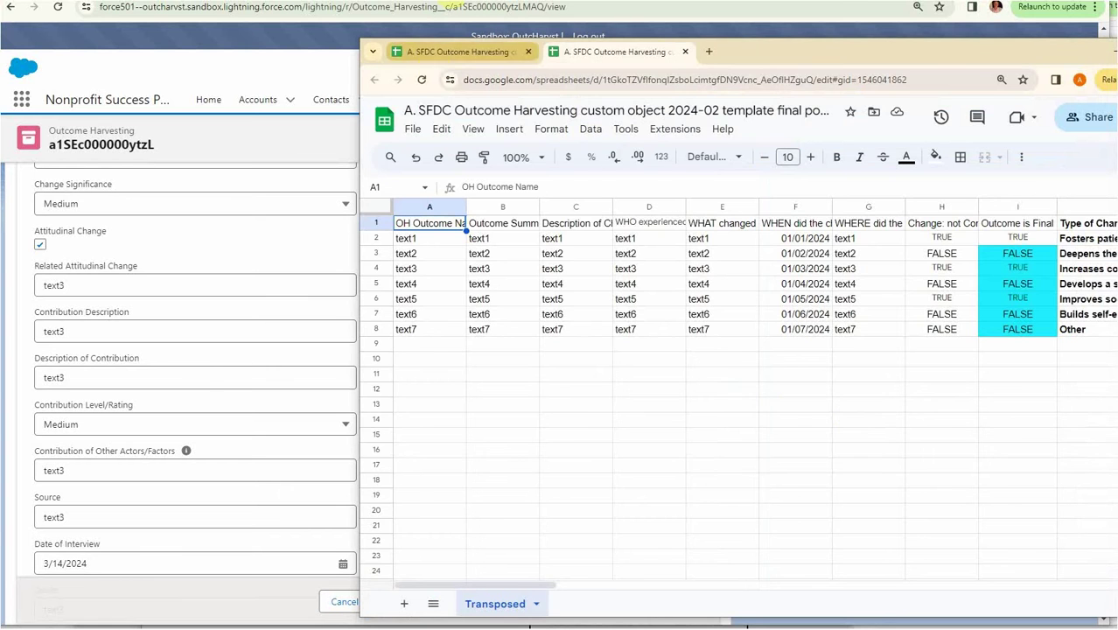
click(433, 55)
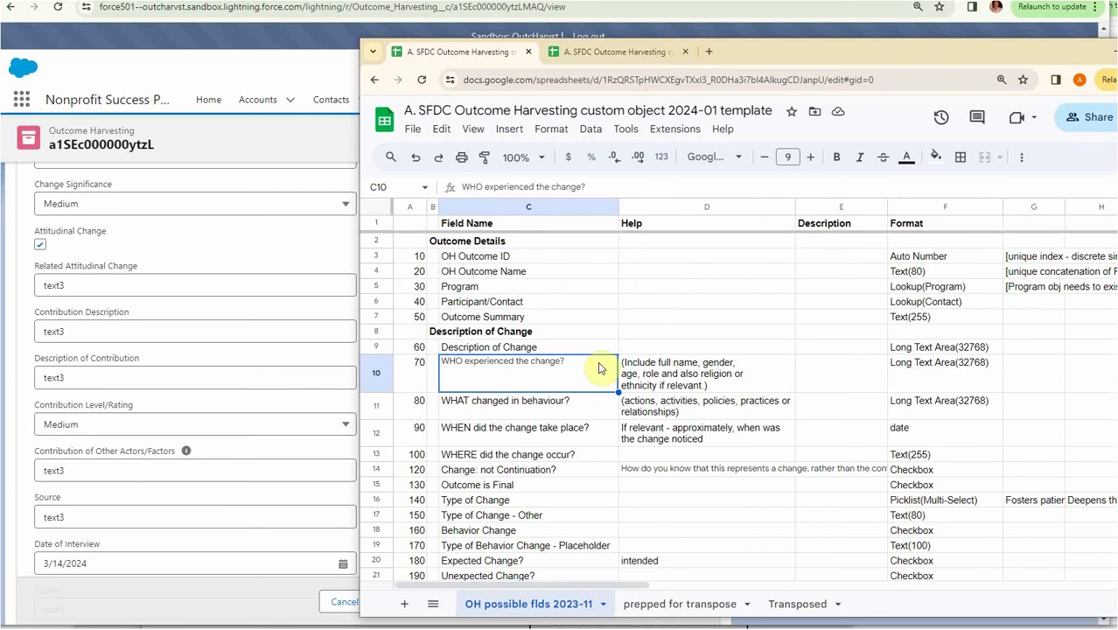
scroll(652, 308, down, 3)
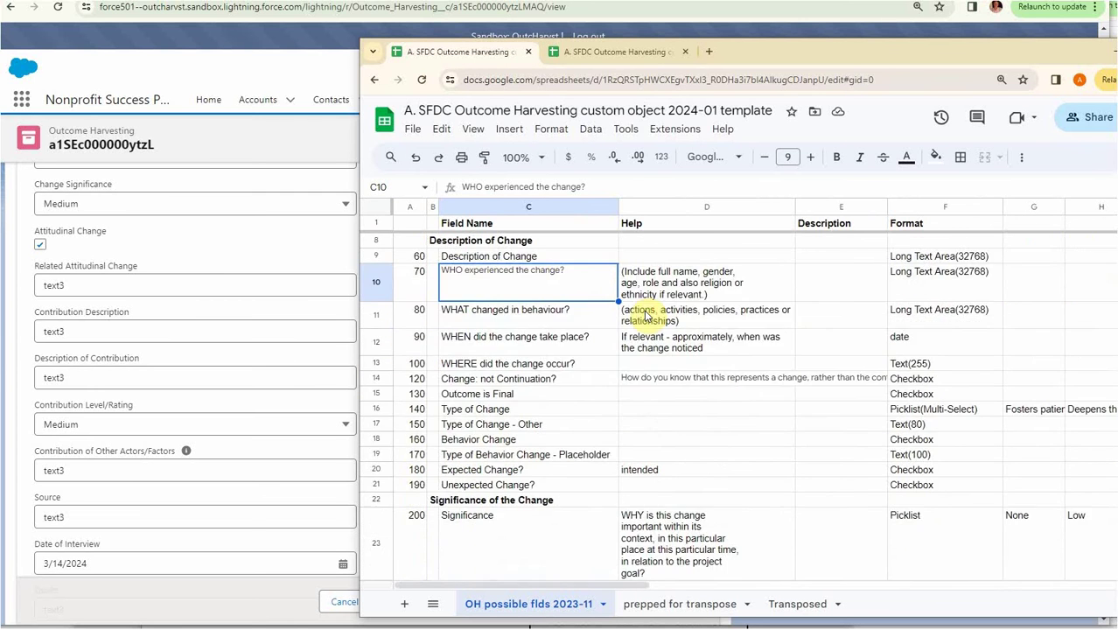
scroll(649, 313, down, 5)
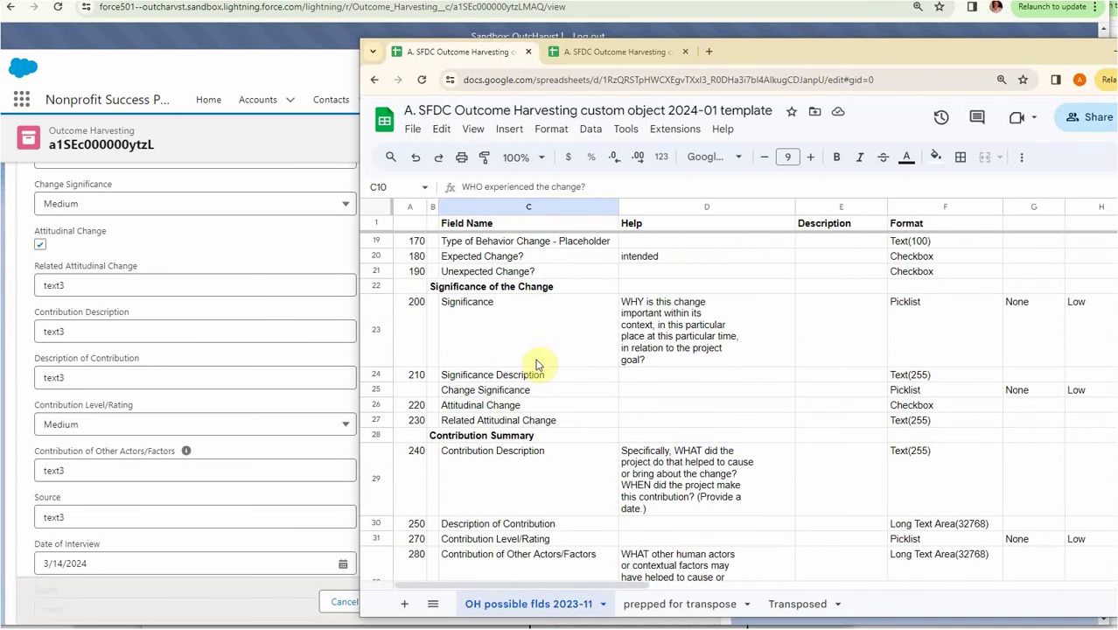
scroll(566, 310, up, 4)
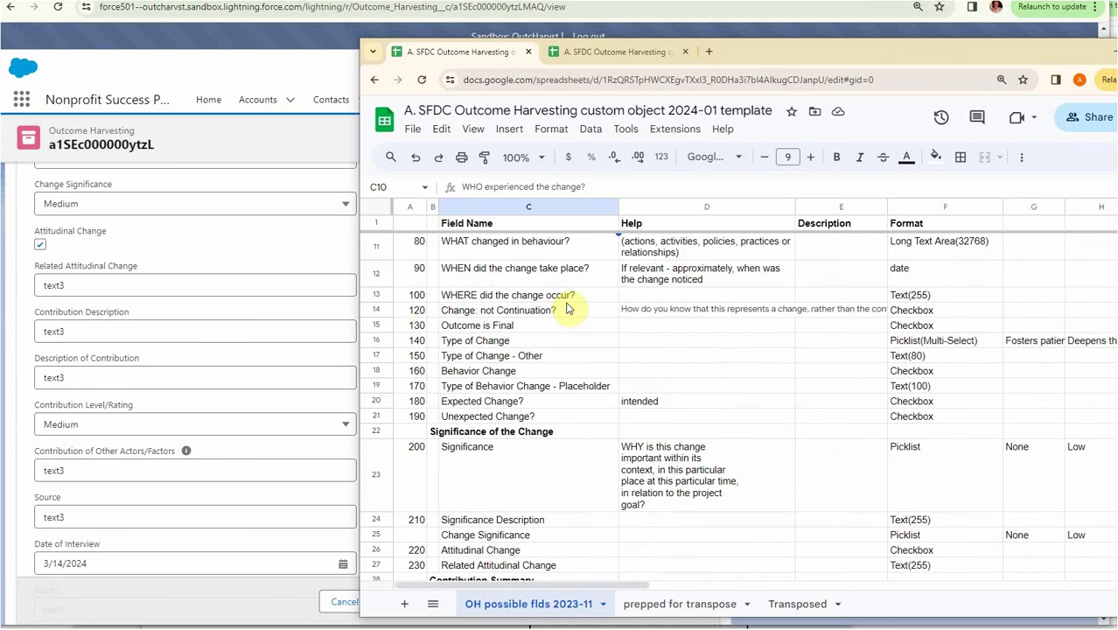
click(273, 70)
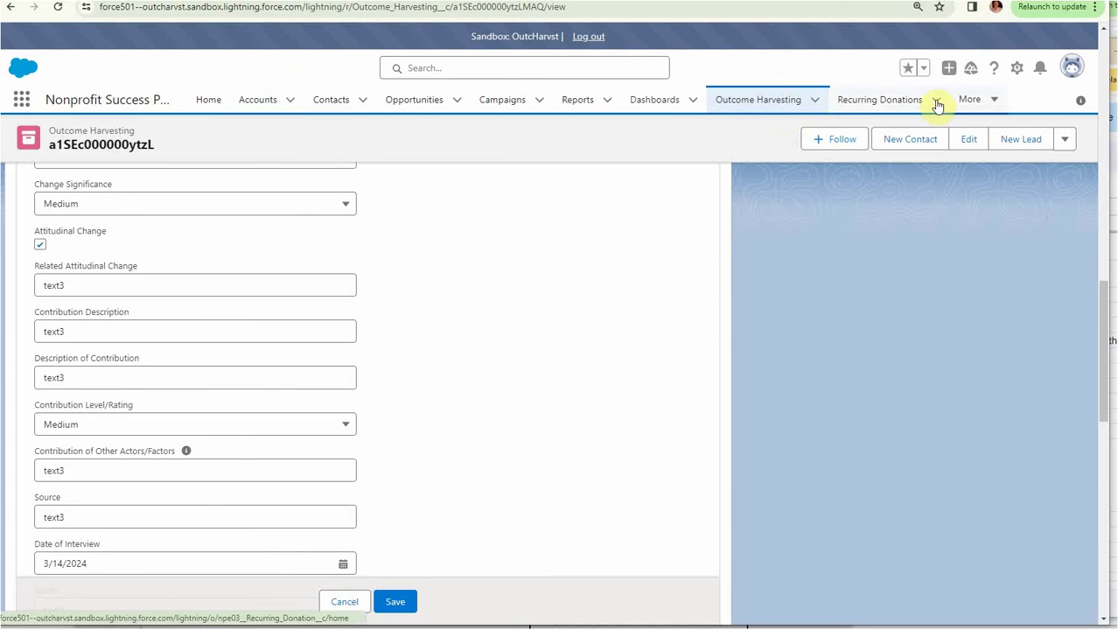
- Edit the record page in App Builder, select Record Detail, and open 'Outcome Harvesting Layout w/o sections'
click(1016, 70)
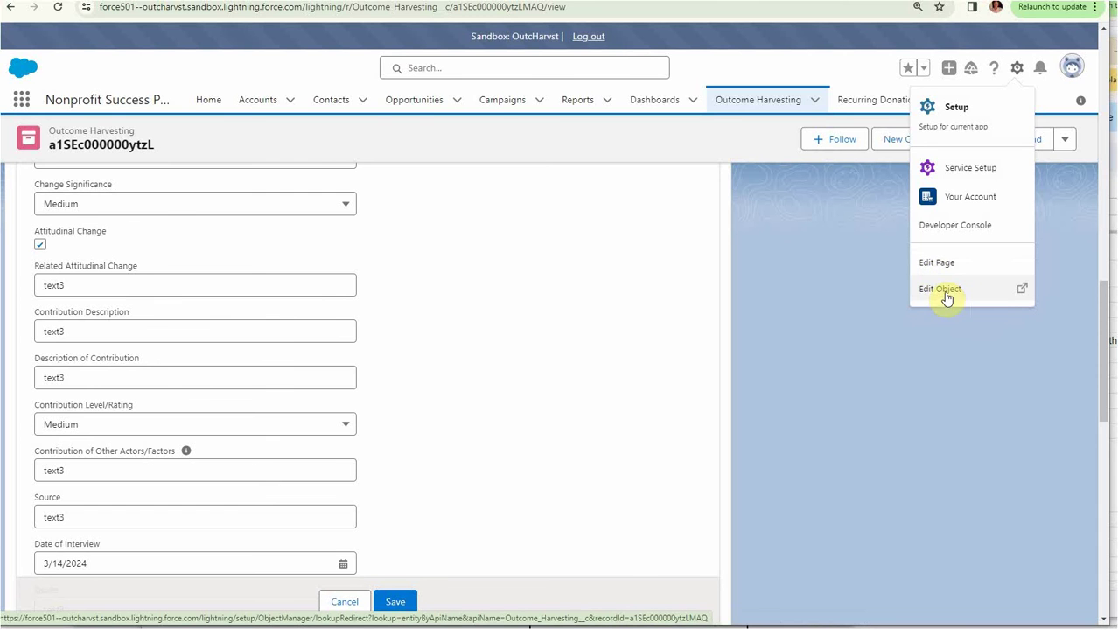
click(936, 264)
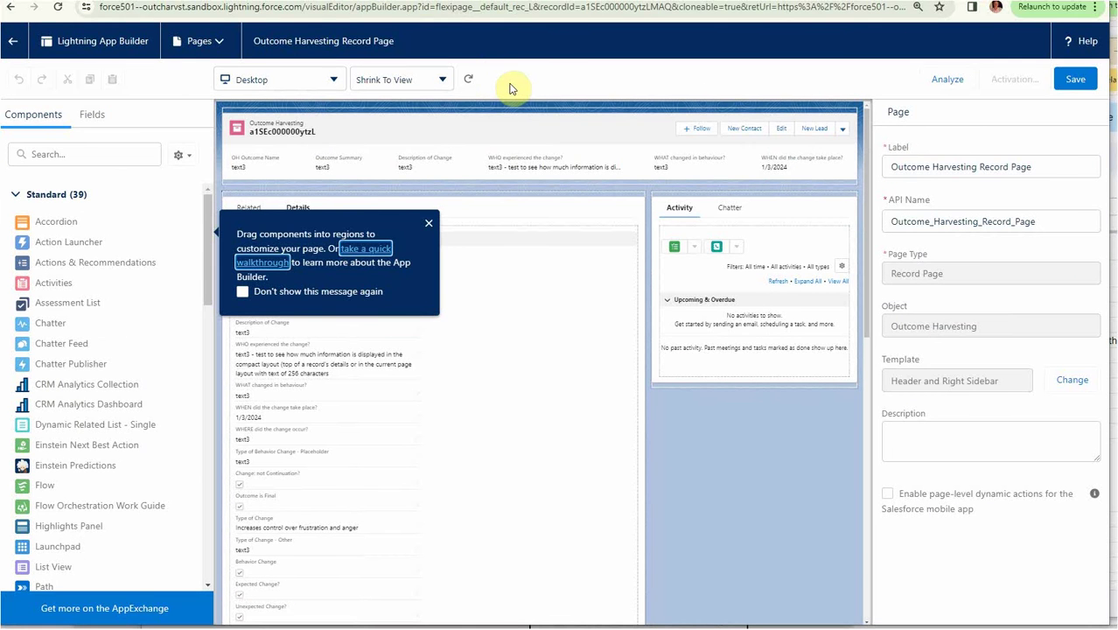
click(430, 226)
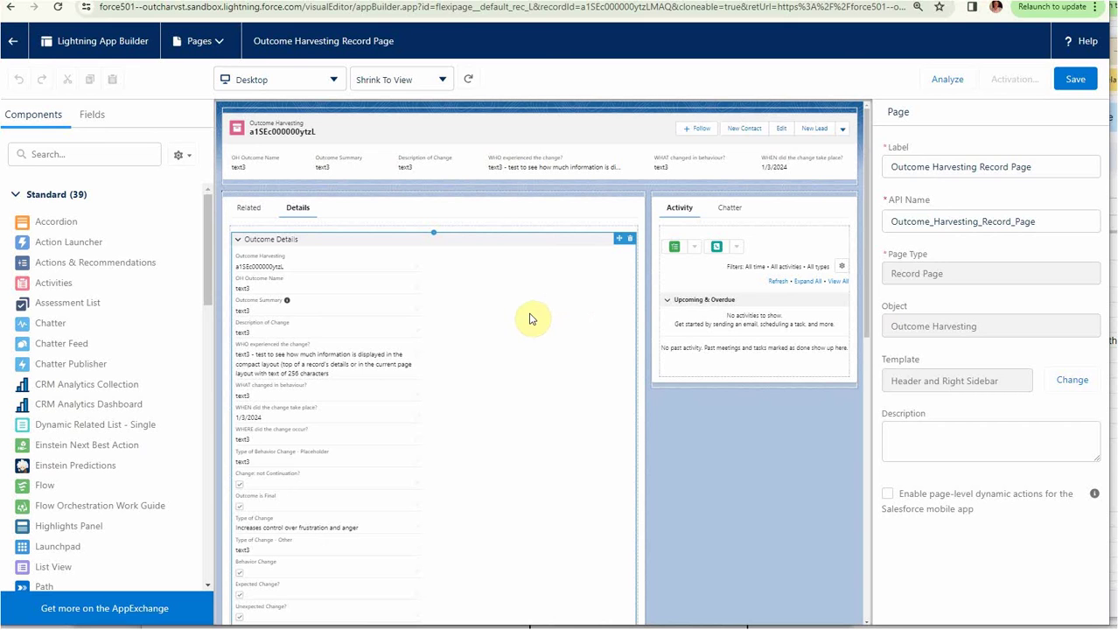
click(502, 321)
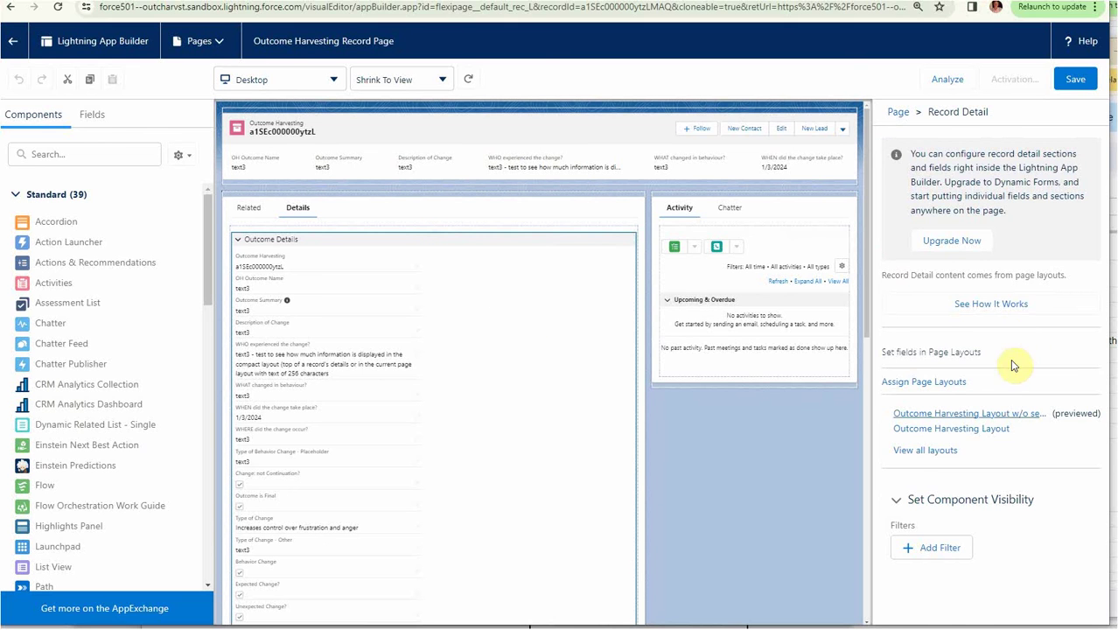
click(958, 421)
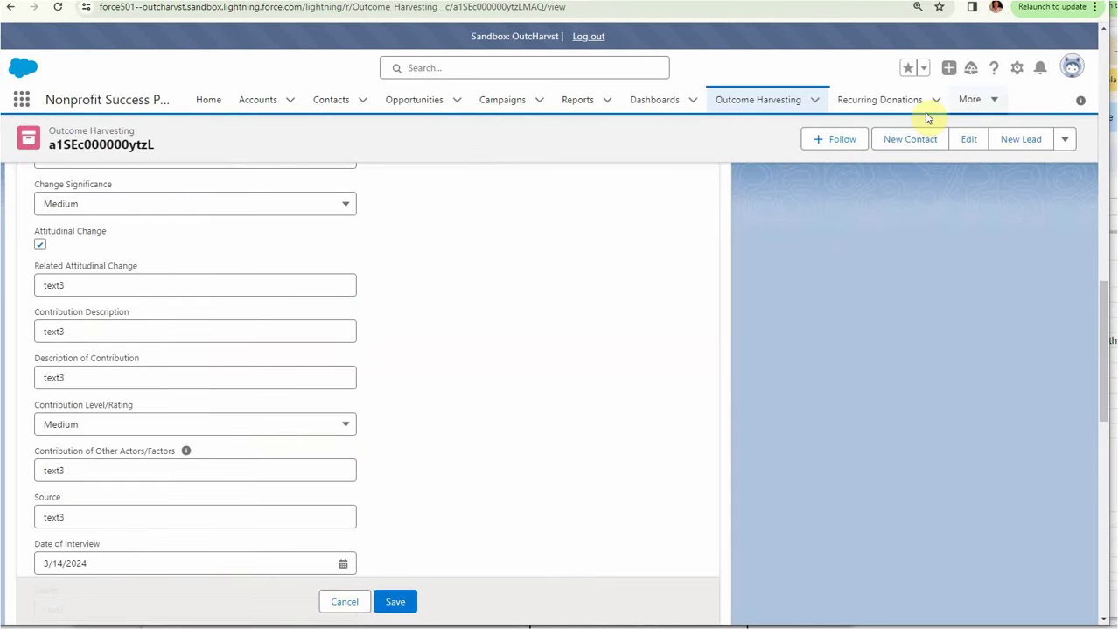
- Bring up the Salesforce setup gear menu again
click(1015, 71)
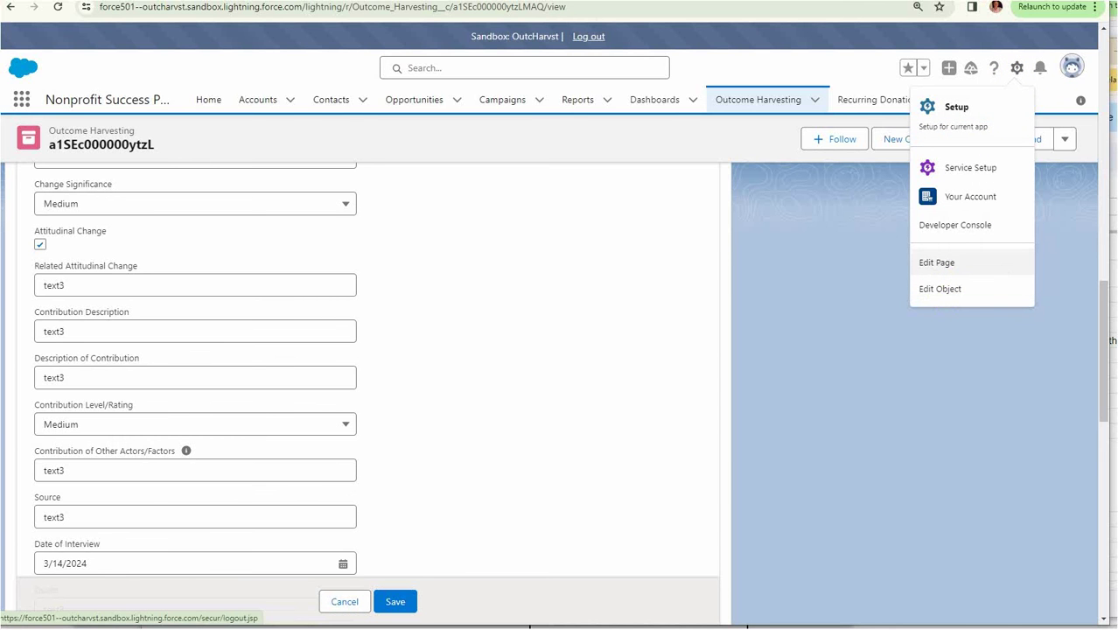
click(453, 0)
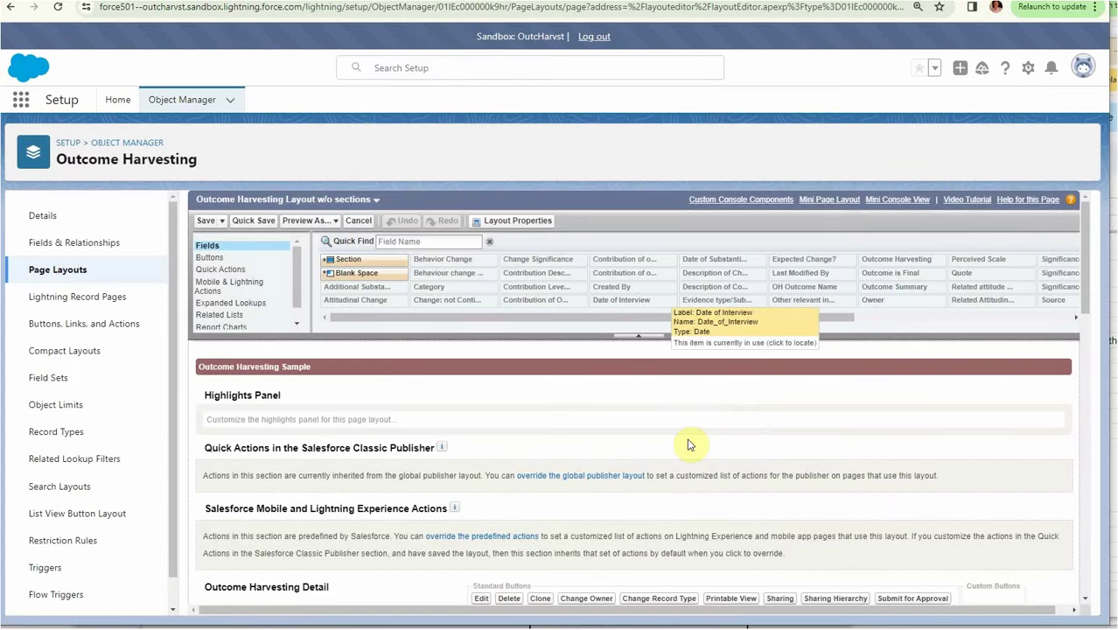
scroll(687, 444, down, 2)
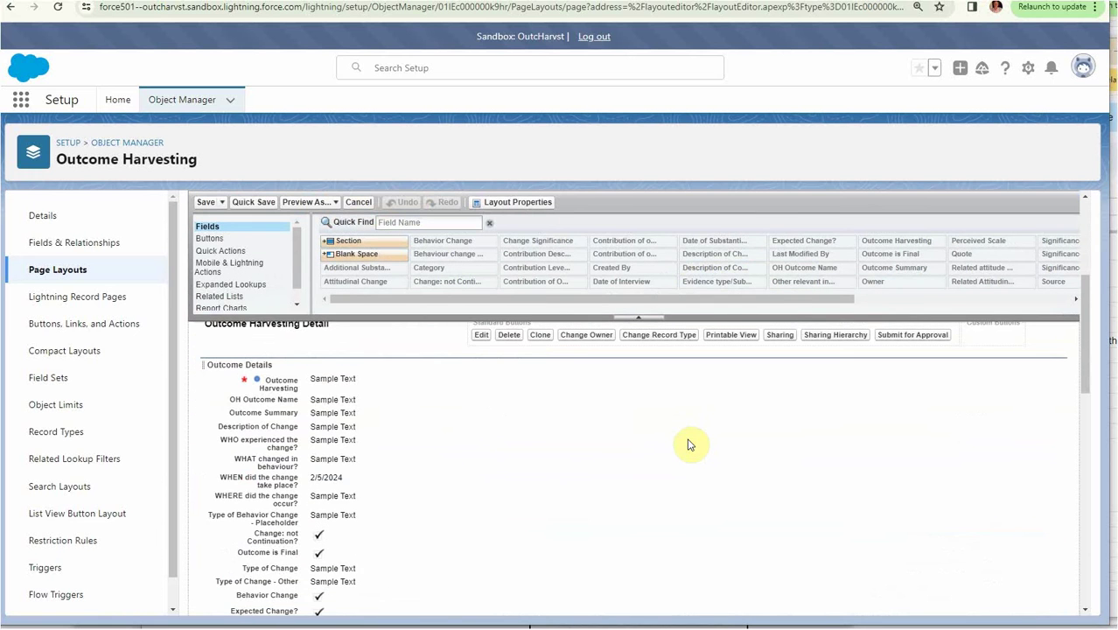
scroll(688, 444, down, 3)
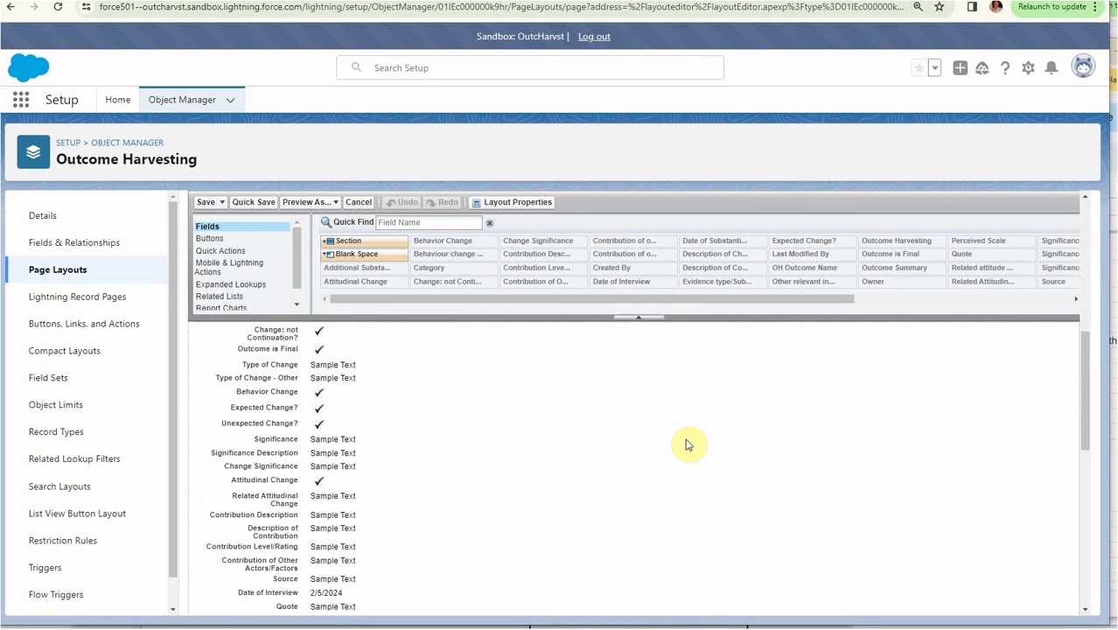
scroll(687, 445, down, 4)
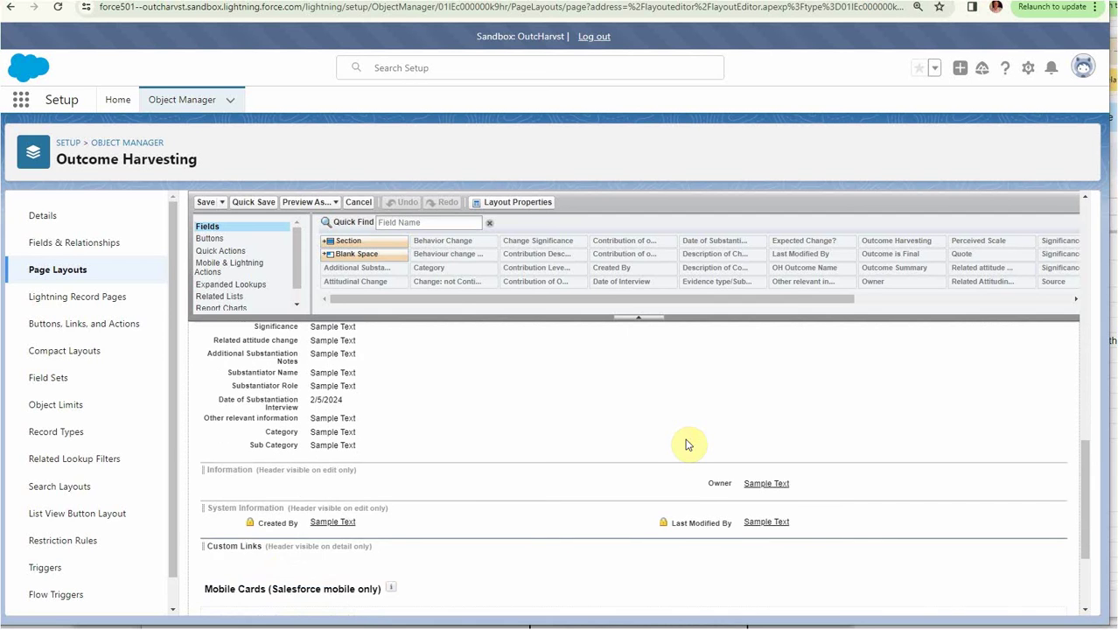
scroll(688, 445, up, 5)
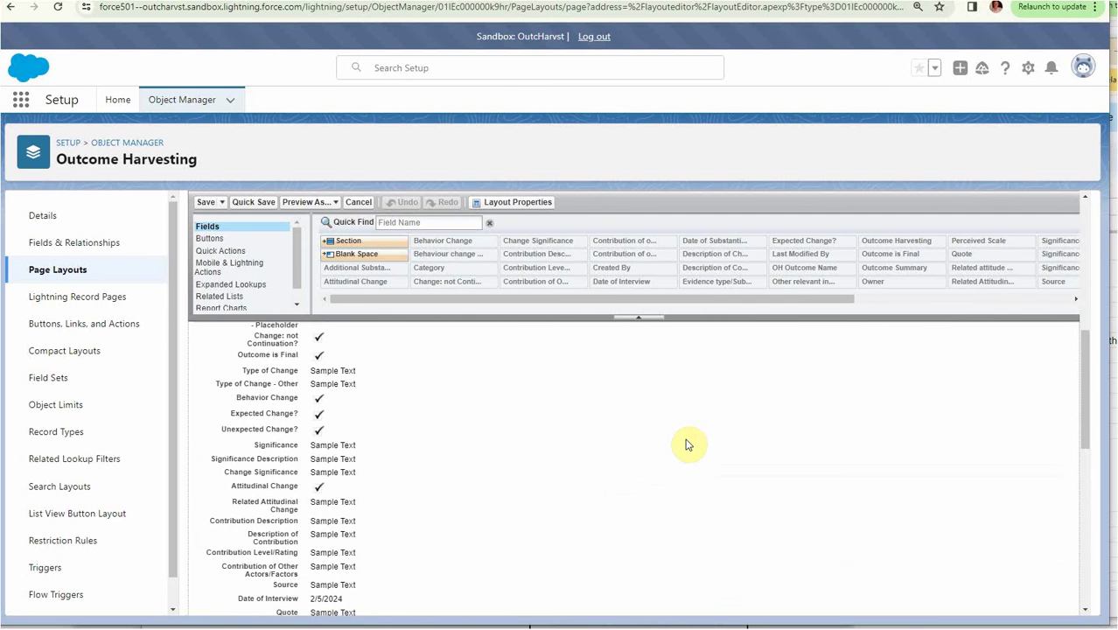
scroll(688, 444, up, 2)
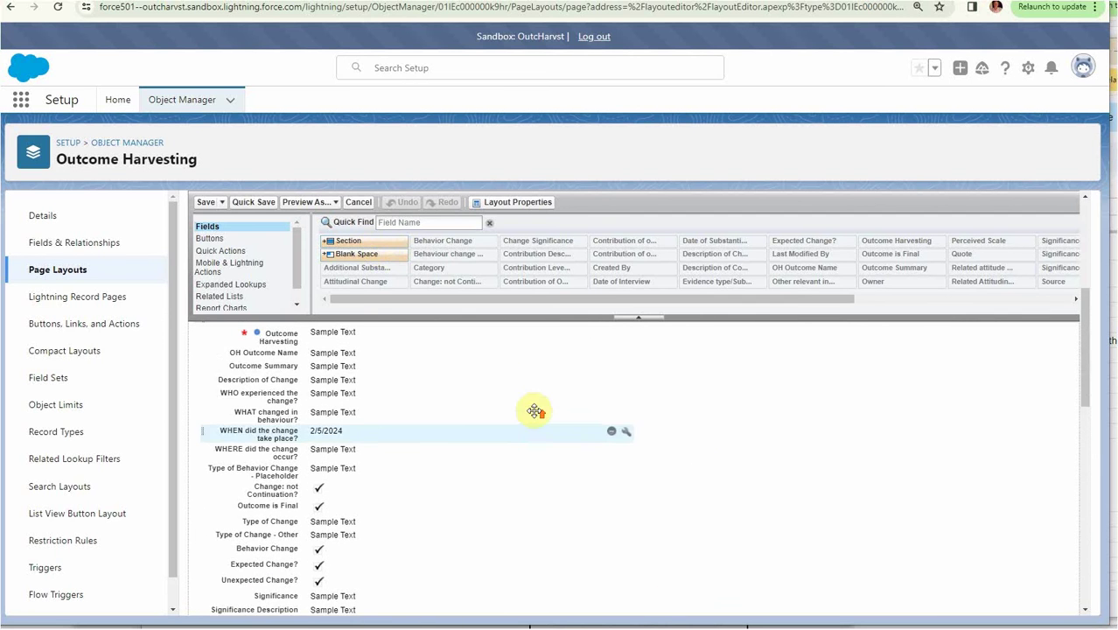
scroll(533, 410, up, 2)
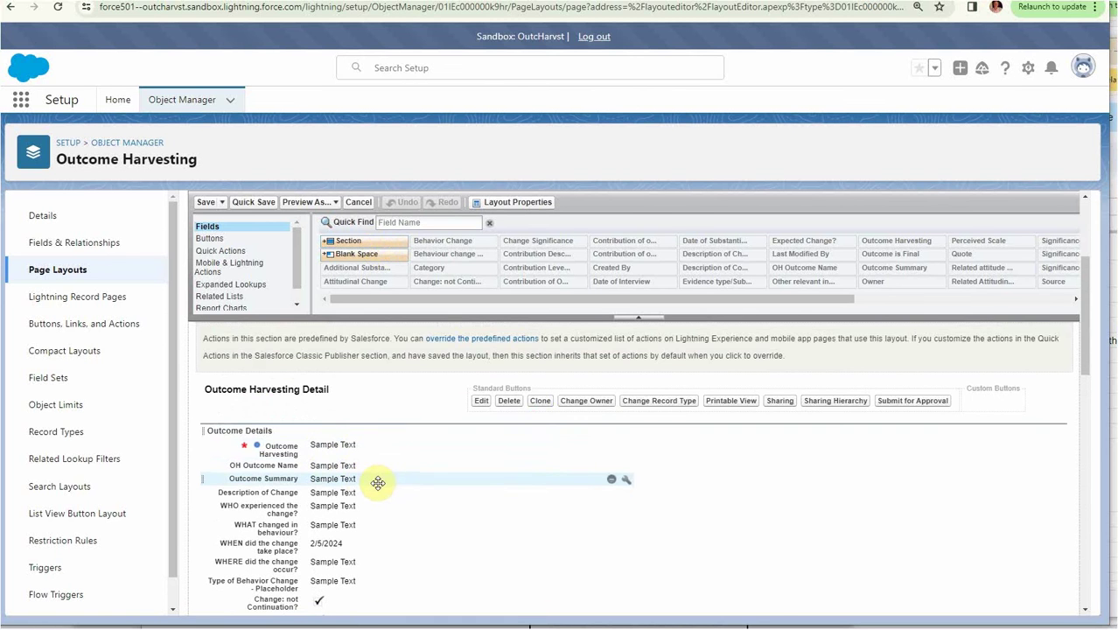
- Check the Outcome Details and Description of Change fields in the sheet, then return to the layout editor
click(1107, 538)
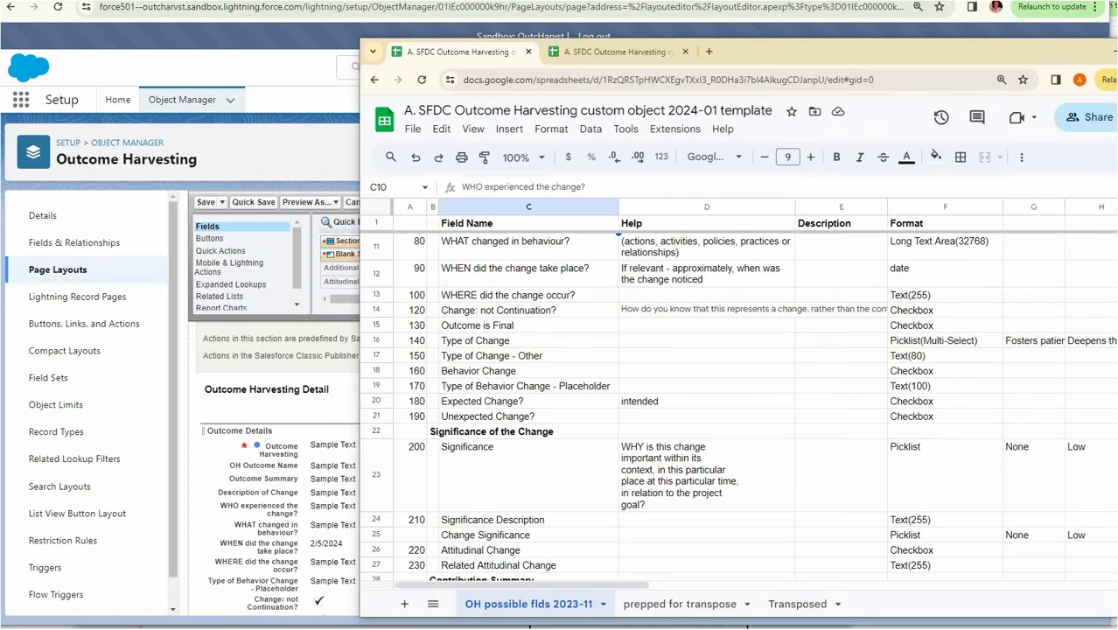
scroll(577, 451, up, 4)
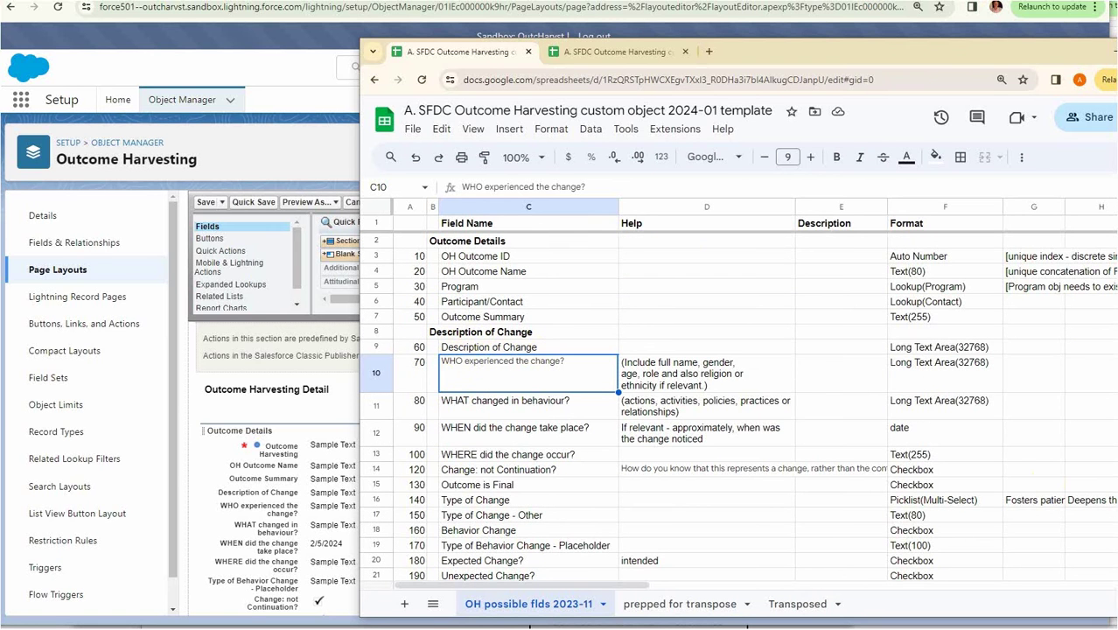
click(264, 413)
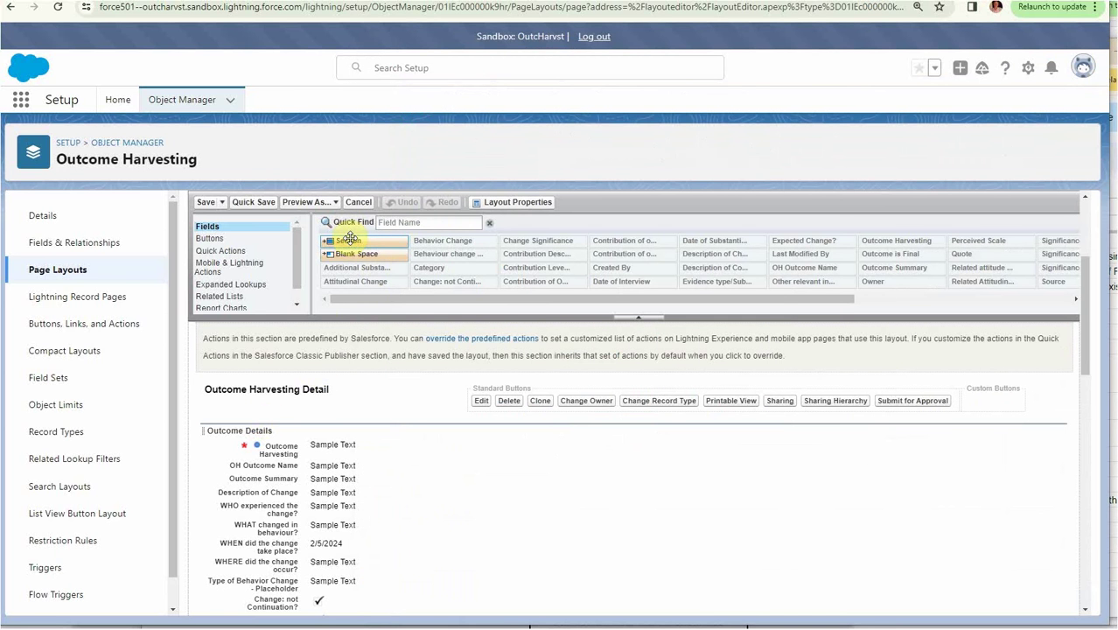
- Add a two-column 'Description of the Change' section below Outcome Details
drag(349, 240, 309, 439)
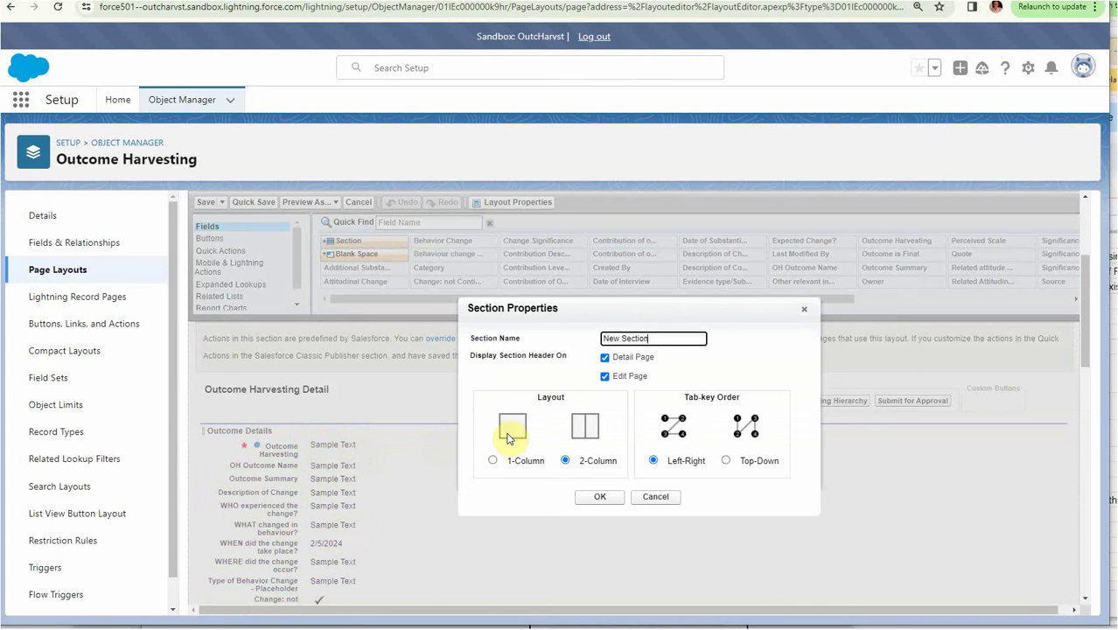
double_click(650, 339)
drag(650, 342, 594, 348)
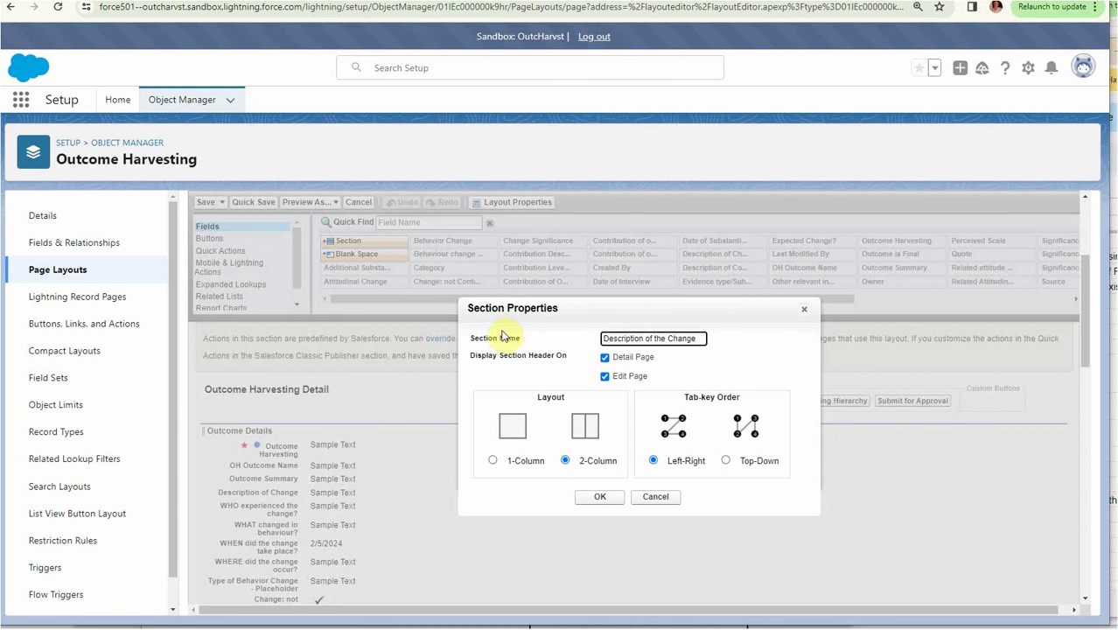
click(611, 501)
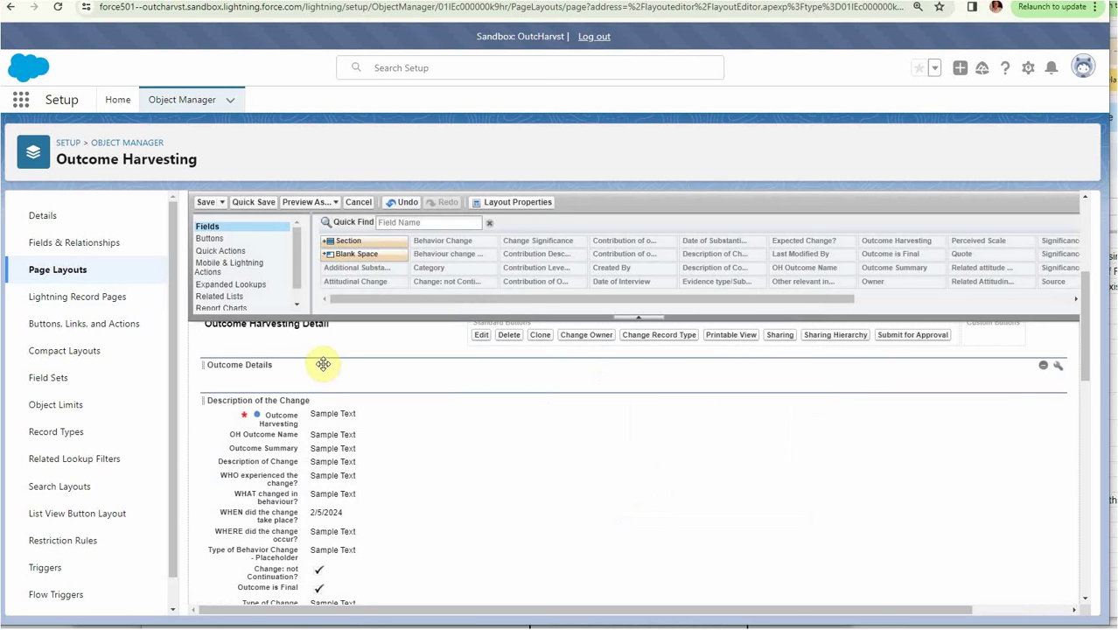
- Move Outcome Harvesting and OH Outcome Name into Outcome Details, then check the field-list sheet
click(291, 421)
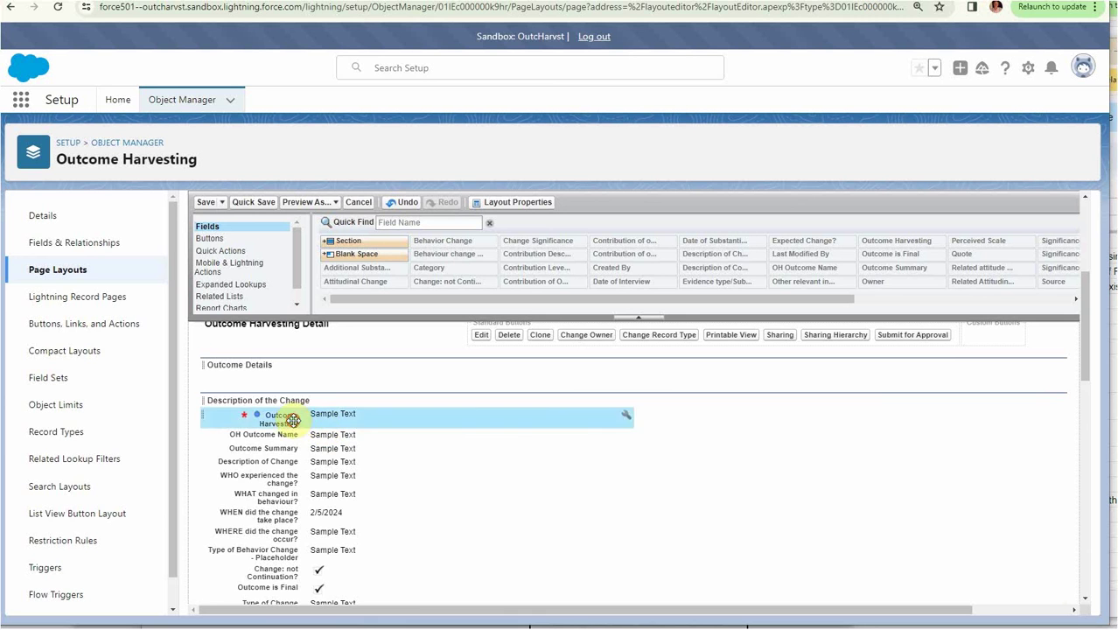
drag(292, 421, 292, 382)
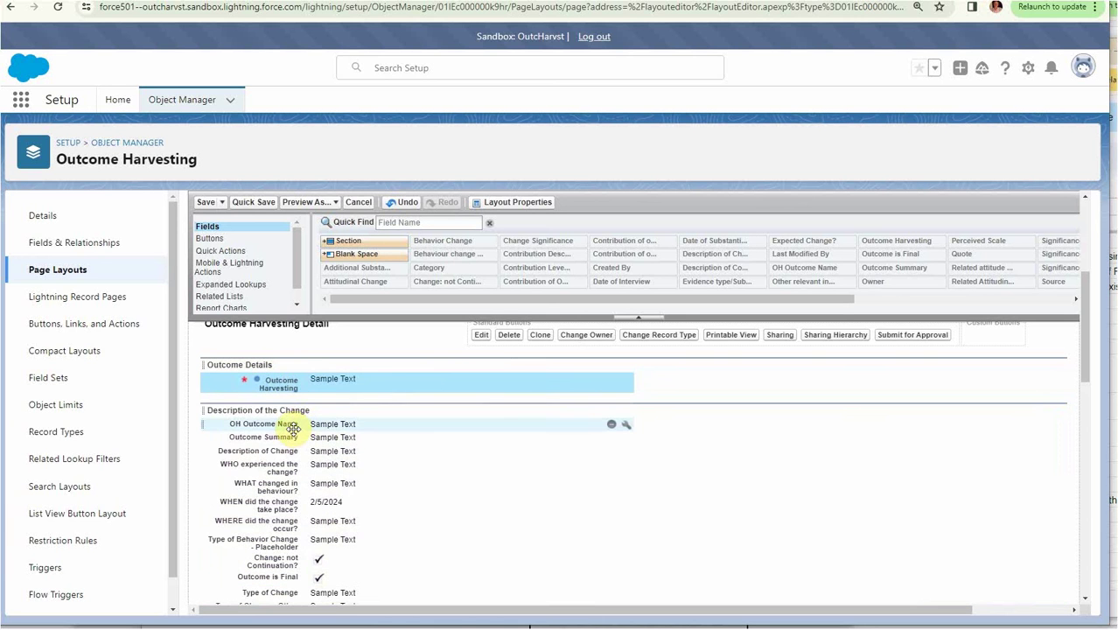
drag(290, 426, 675, 385)
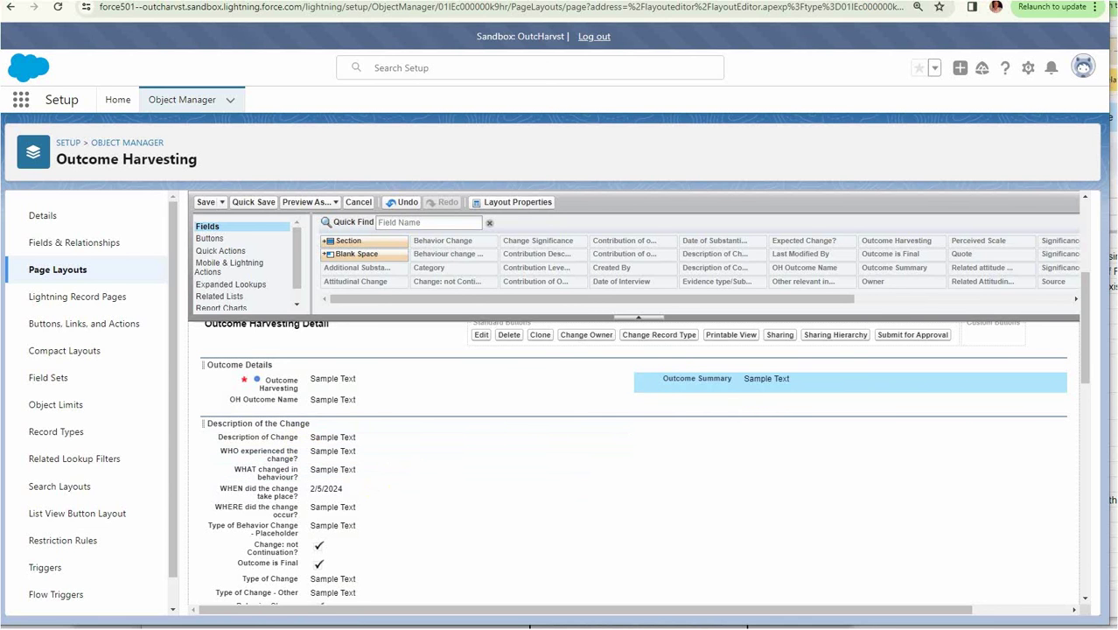
key(alt+Tab)
scroll(720, 456, down, 3)
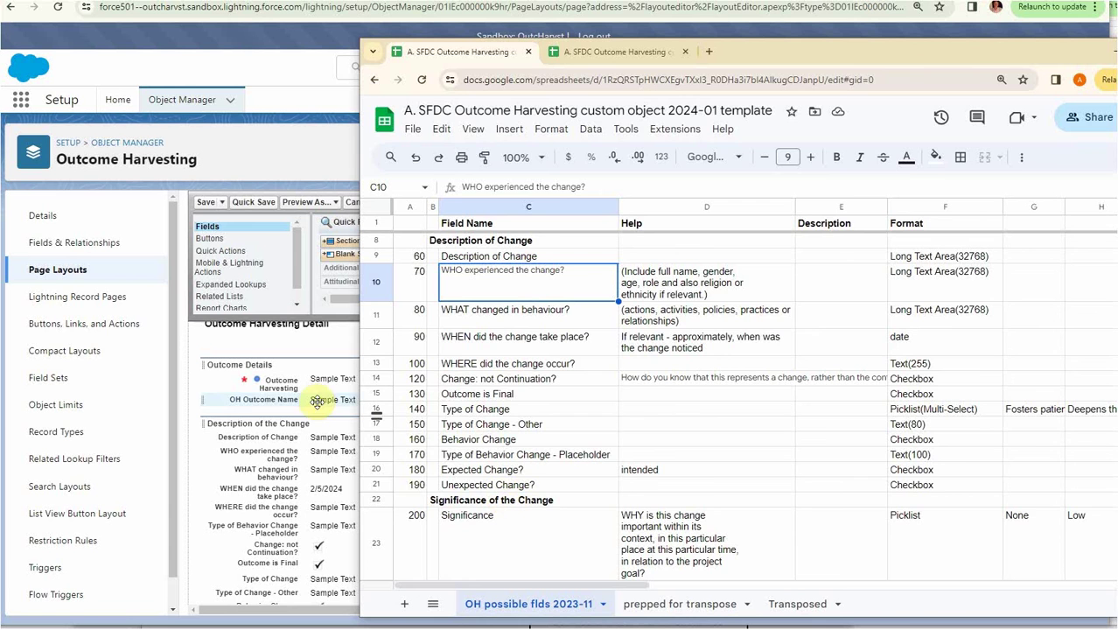
- In the layout editor, add a 'Significance of the Change' section below Description of the Change
click(322, 346)
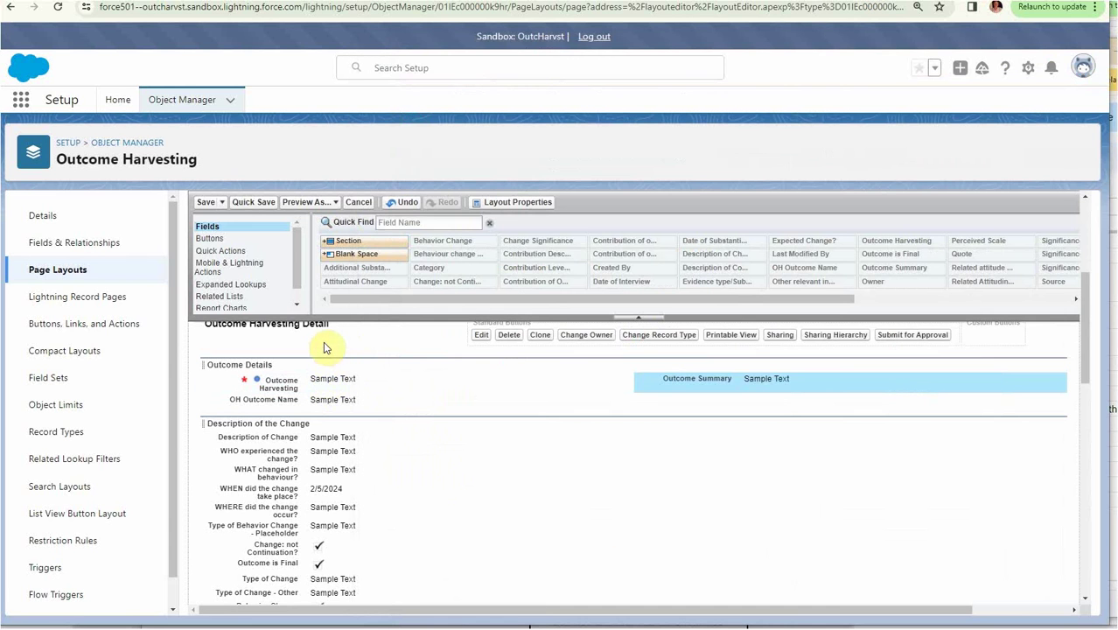
drag(345, 240, 387, 398)
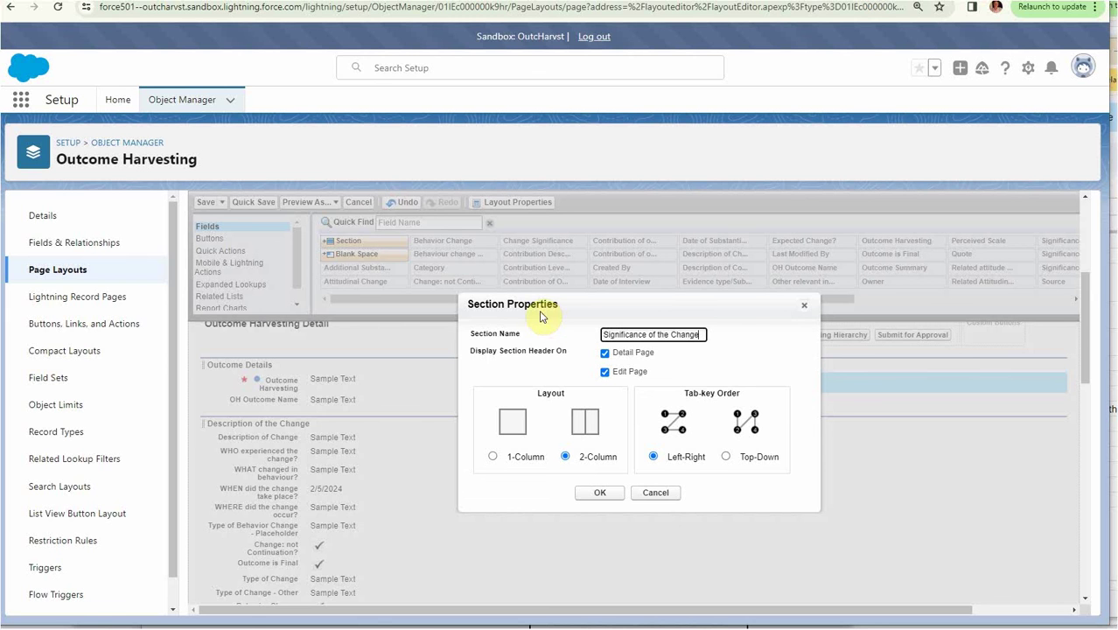
click(596, 493)
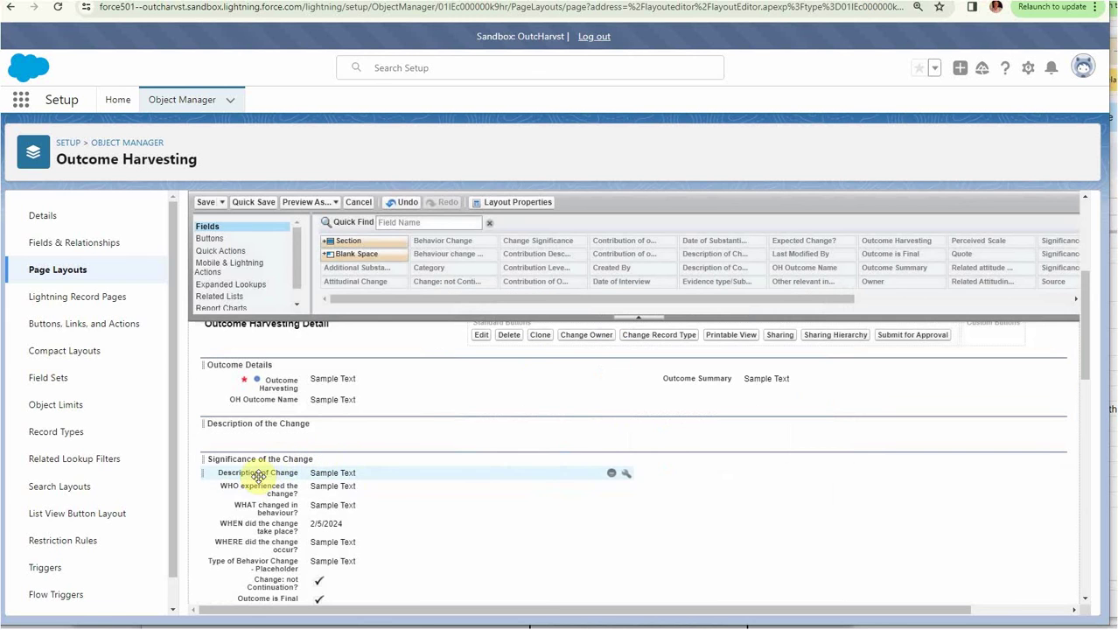
- Move Description of Change and the WHO, WHAT, WHEN and WHERE questions into the Description of the Change section
drag(254, 473, 269, 437)
drag(288, 482, 285, 449)
drag(273, 496, 276, 470)
drag(262, 516, 258, 475)
drag(251, 531, 265, 494)
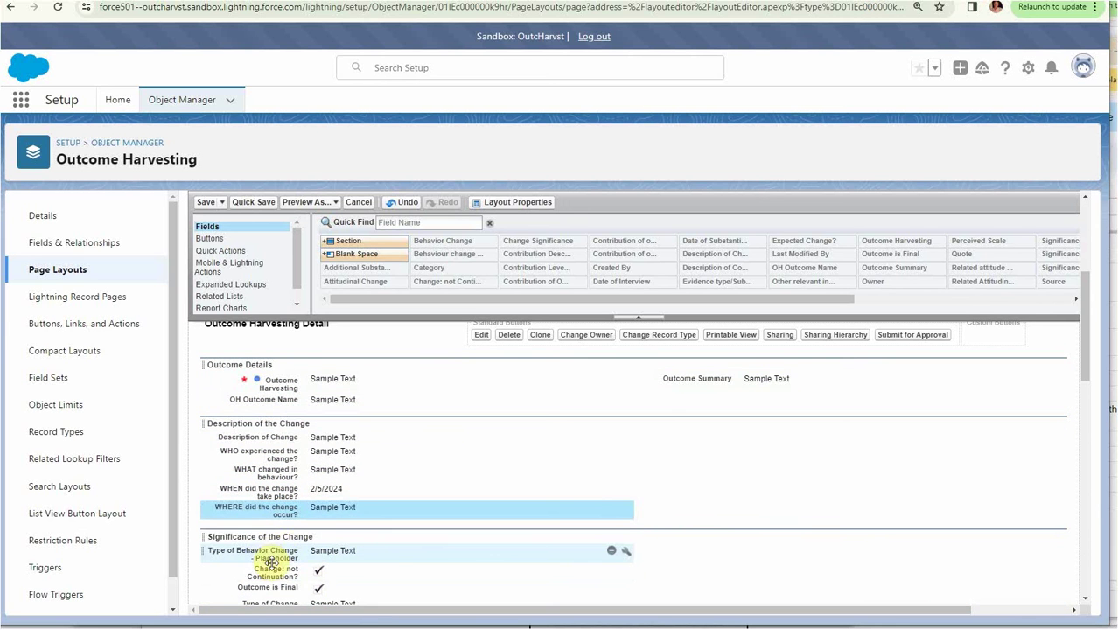
- Move the change-type fields, Outcome is Final, Behavior Change, Expected Change? and Unexpected Change? into the Description section
drag(220, 554, 653, 442)
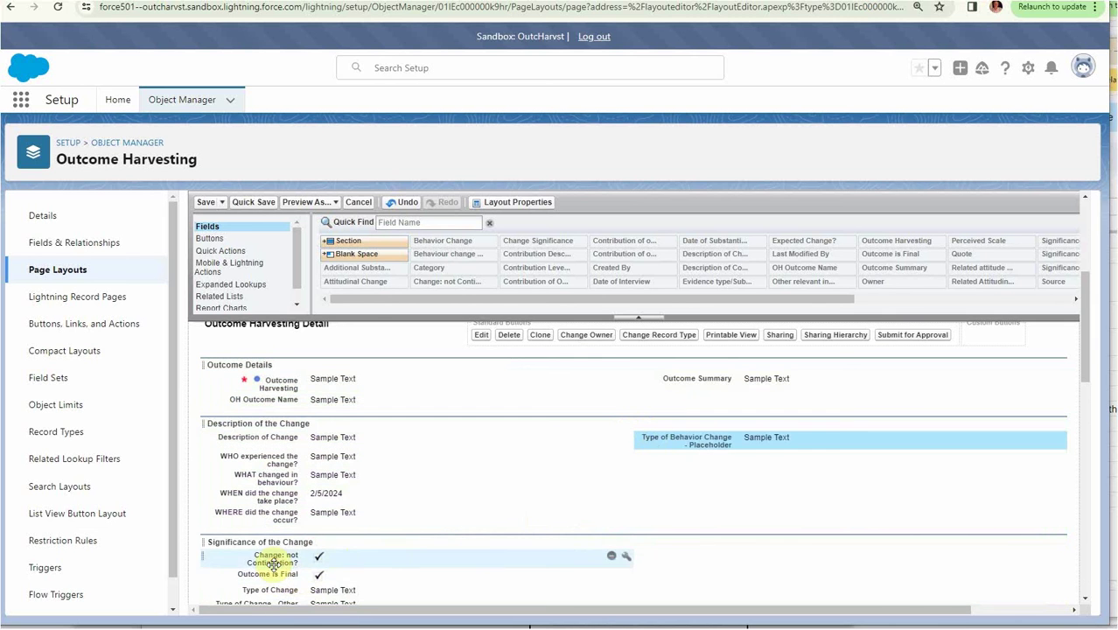
drag(272, 562, 651, 462)
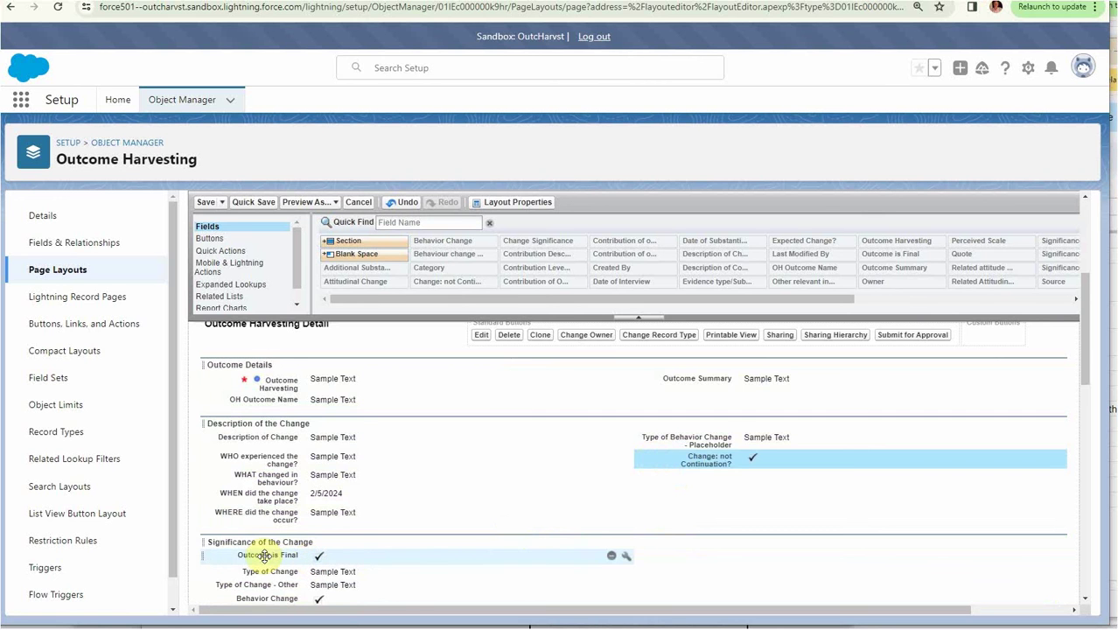
drag(262, 556, 652, 477)
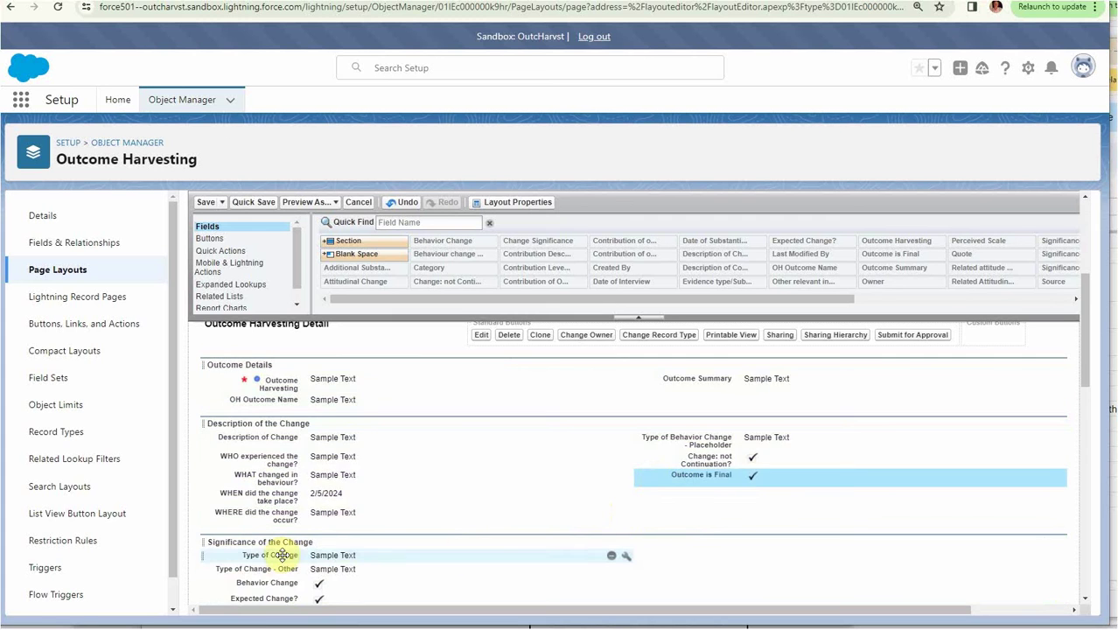
drag(276, 557, 601, 511)
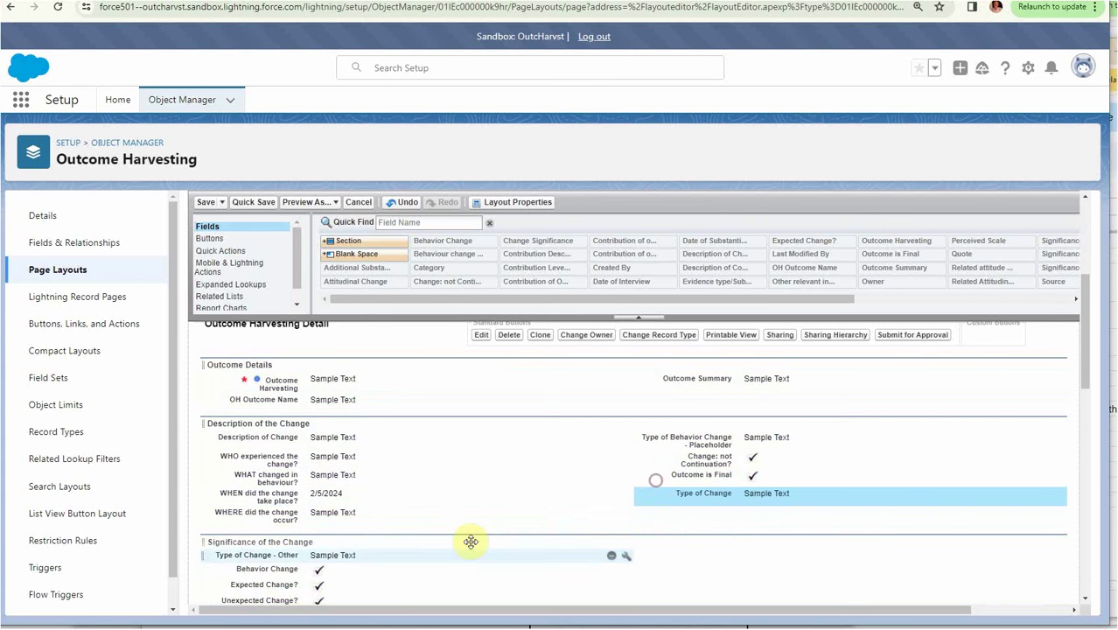
drag(275, 555, 649, 514)
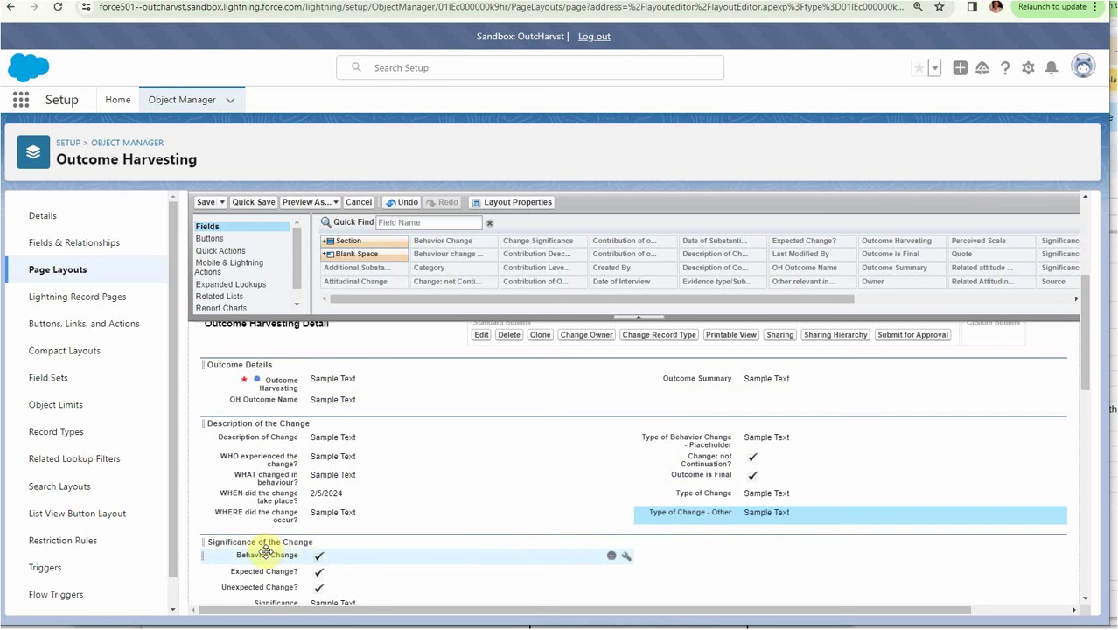
drag(265, 555, 673, 524)
drag(278, 573, 281, 530)
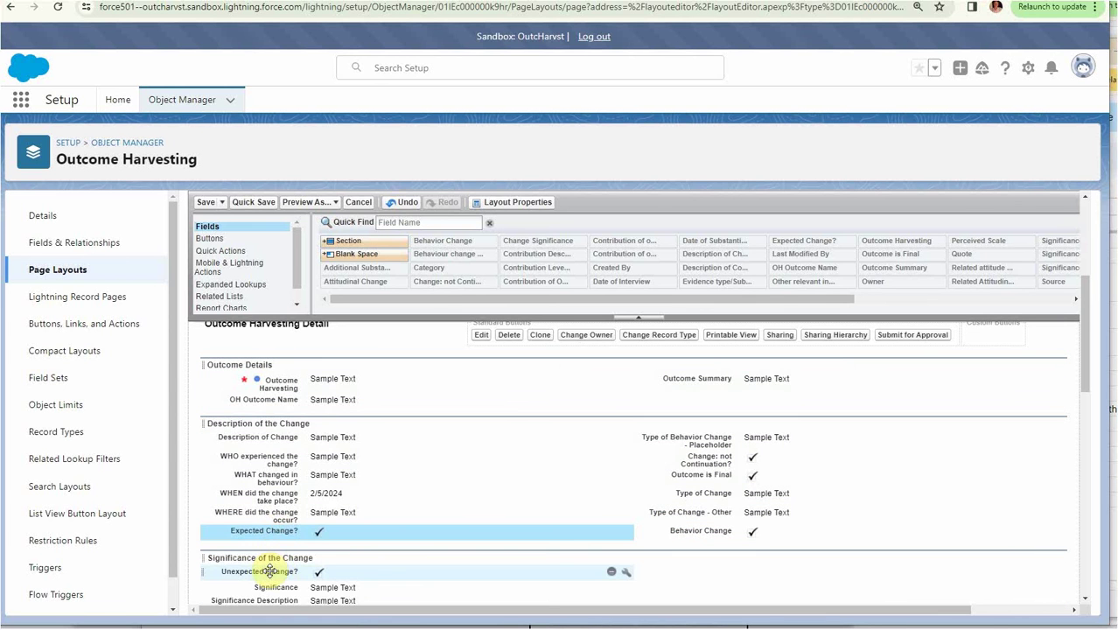
drag(266, 571, 255, 545)
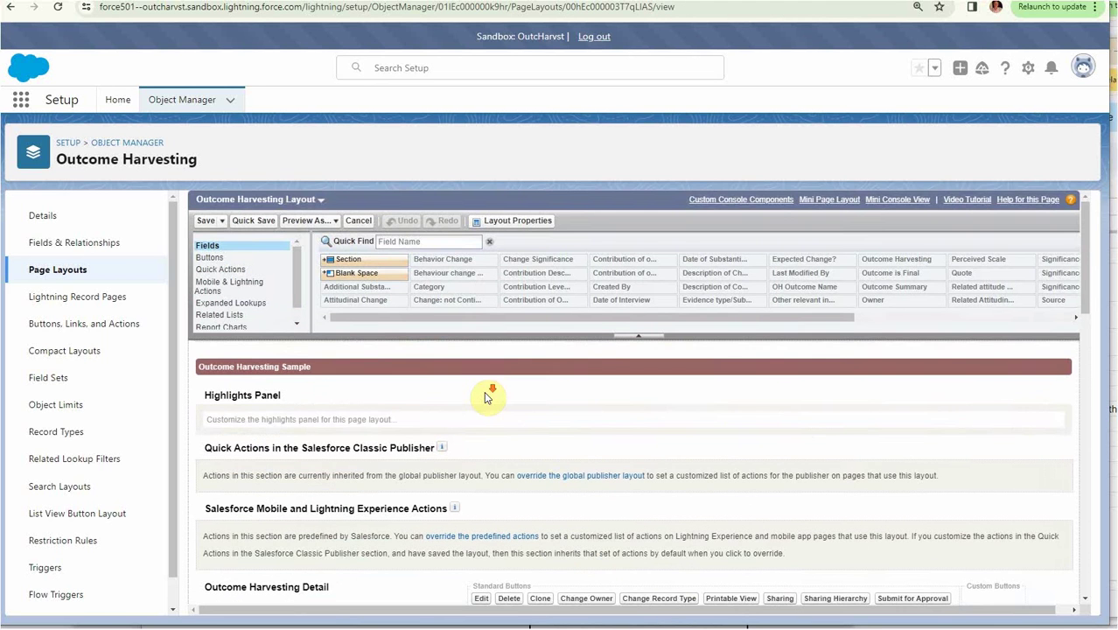
scroll(485, 398, down, 5)
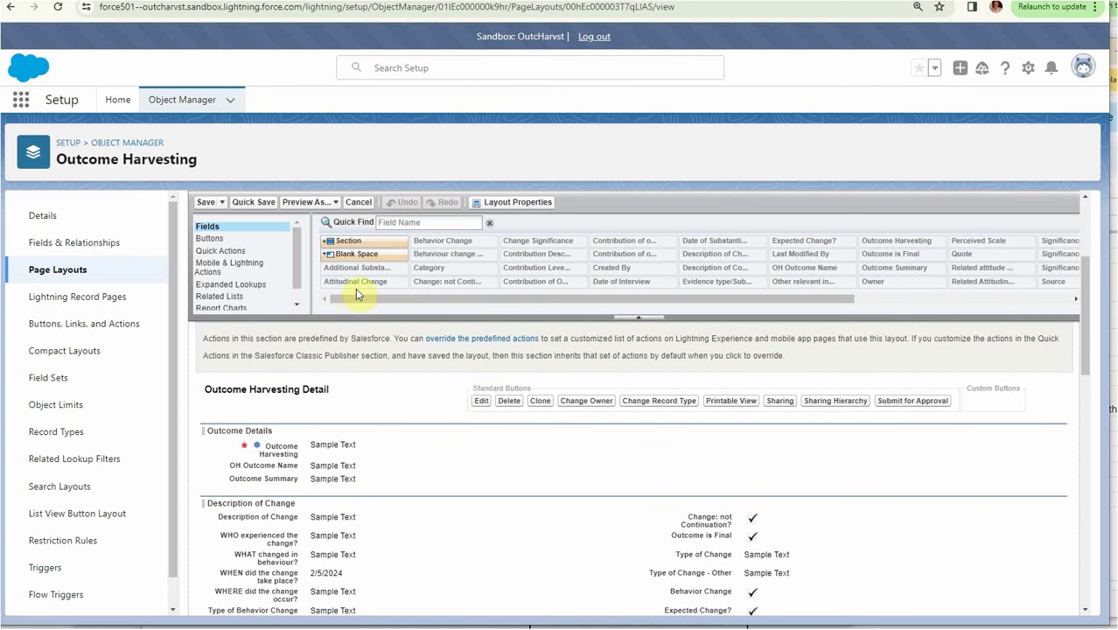
scroll(486, 450, down, 3)
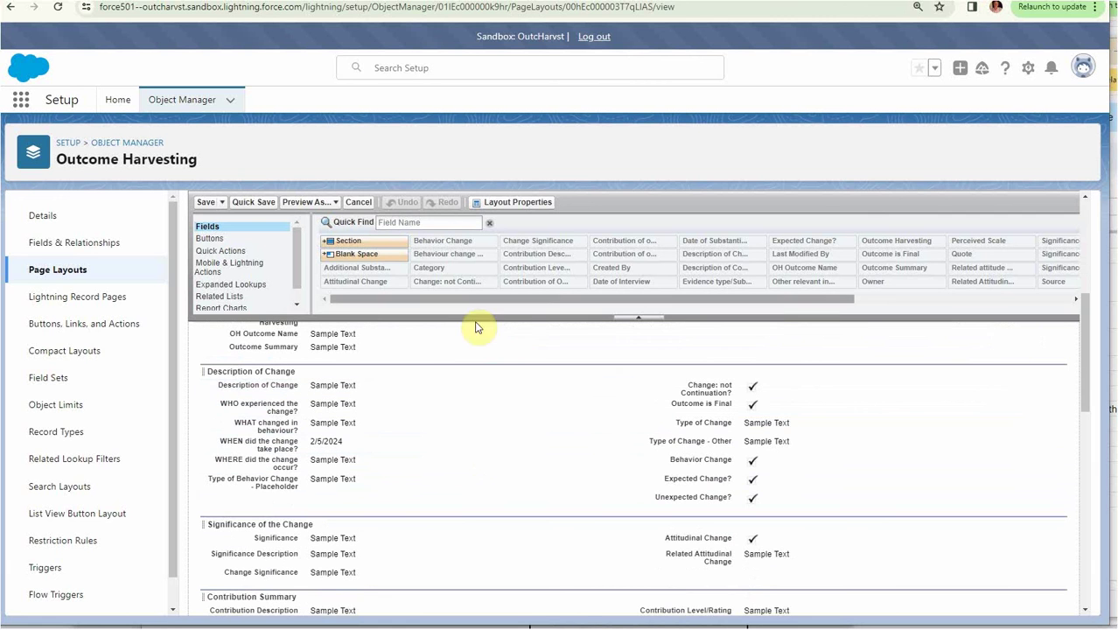
click(716, 391)
drag(717, 391, 715, 278)
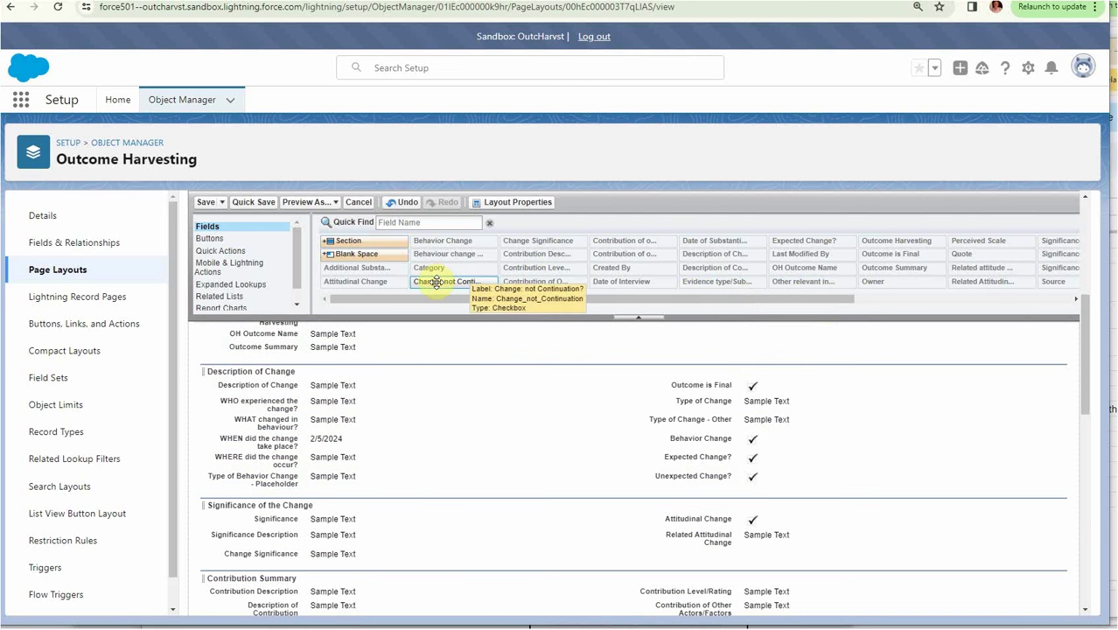
mouse_move(438, 282)
mouse_down()
mouse_move(718, 448)
mouse_move(621, 352)
mouse_move(477, 278)
mouse_move(440, 282)
mouse_move(688, 375)
mouse_move(743, 497)
mouse_move(561, 441)
mouse_up()
scroll(744, 497, down, 2)
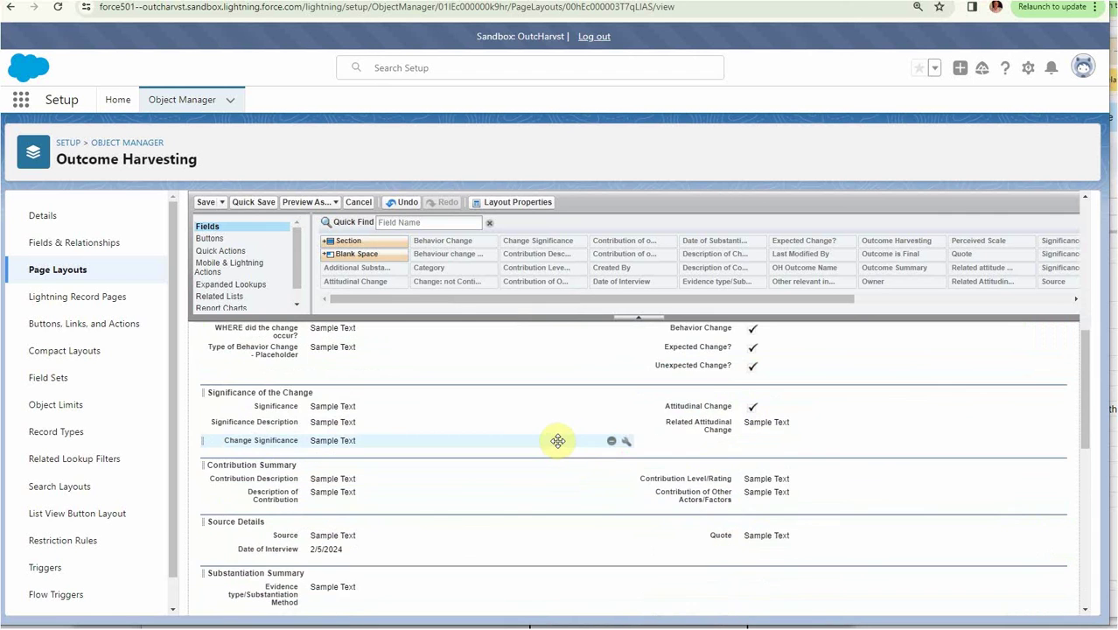
scroll(557, 441, down, 3)
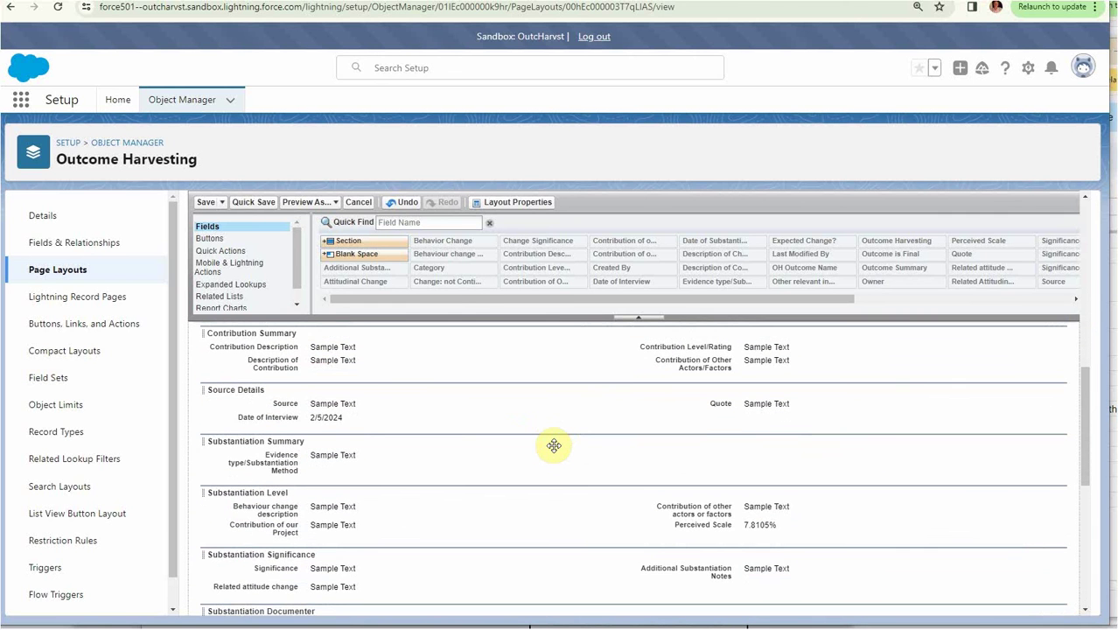
scroll(554, 446, down, 3)
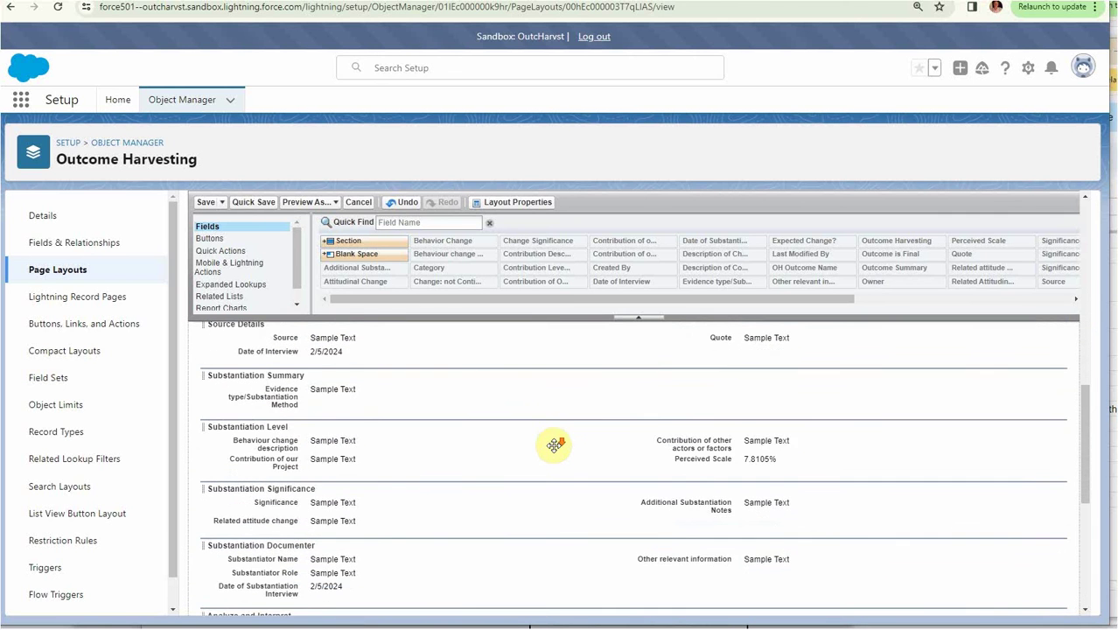
scroll(553, 446, up, 10)
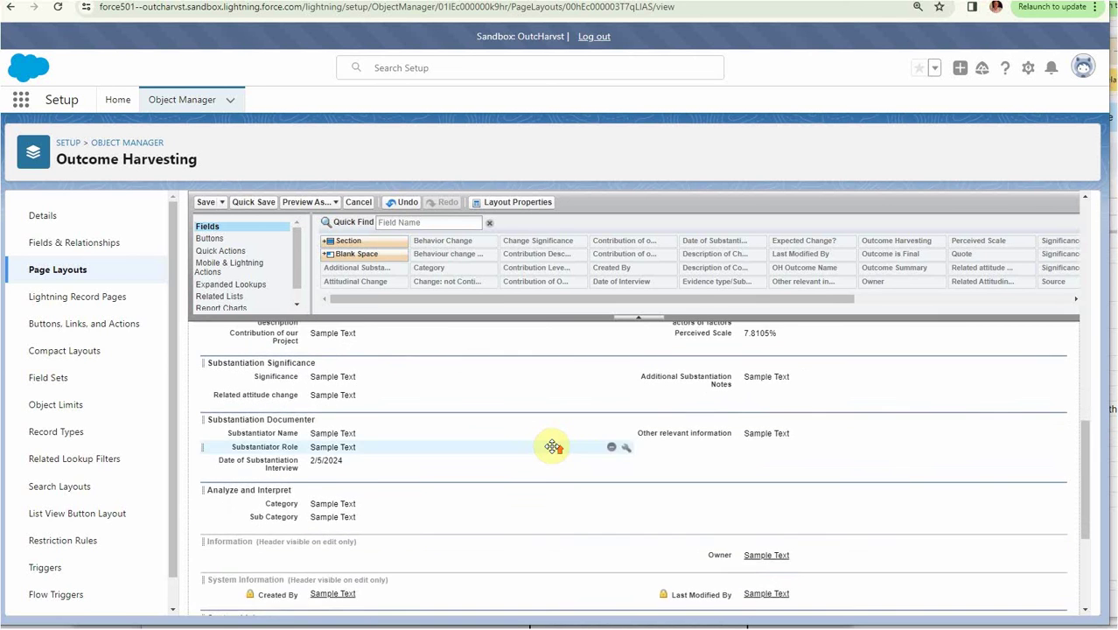
scroll(552, 446, up, 5)
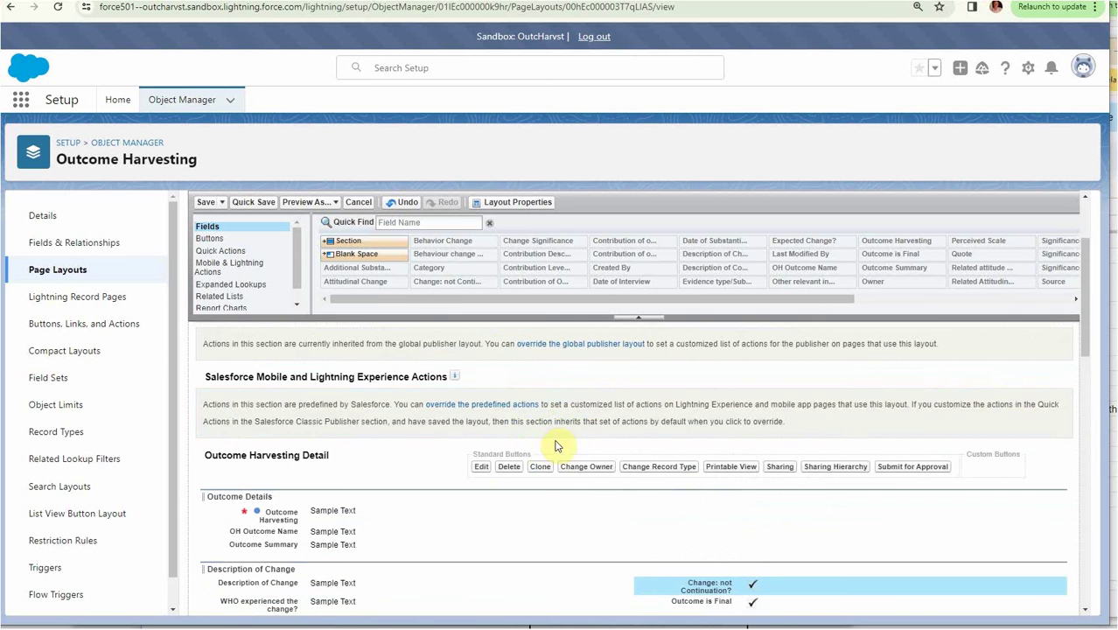
- Save the page layout and reload the Outcome Harvesting record page
click(206, 203)
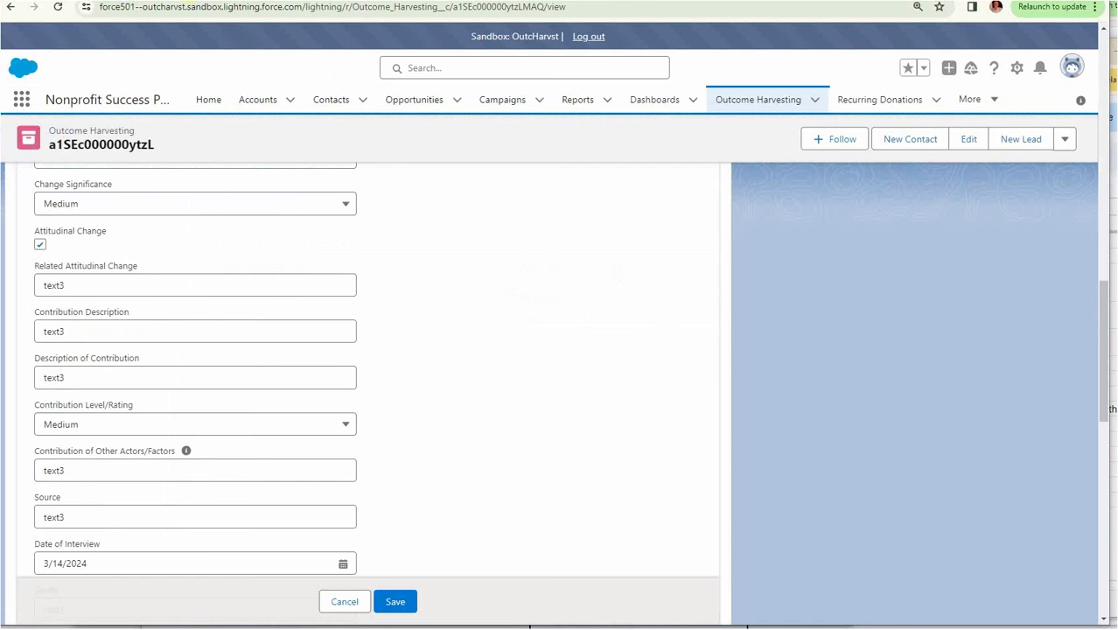
scroll(489, 293, up, 3)
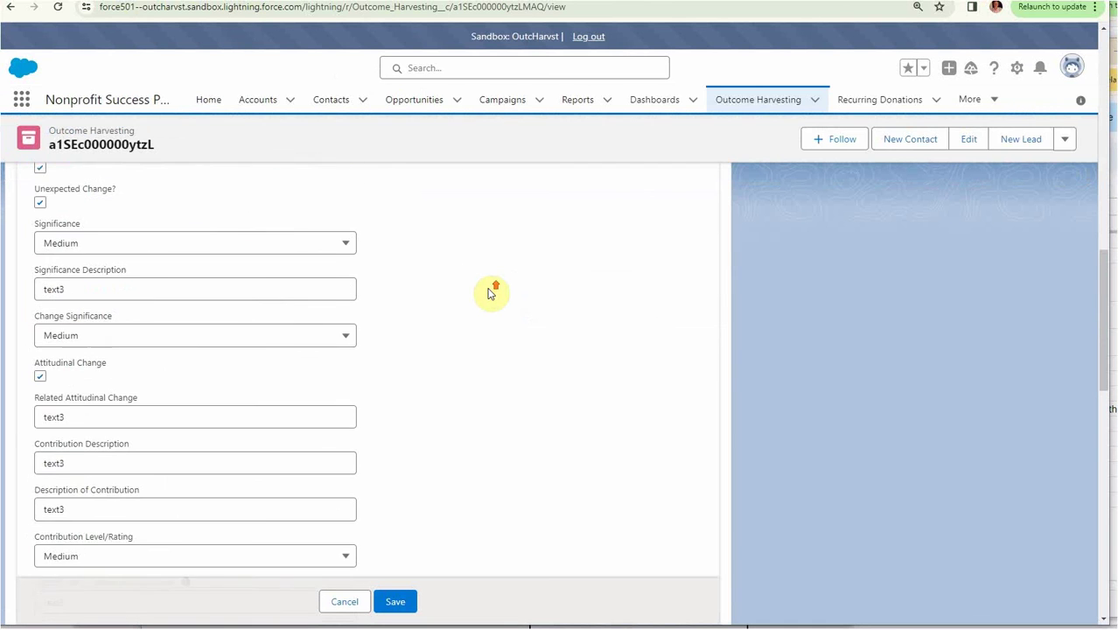
scroll(489, 292, up, 4)
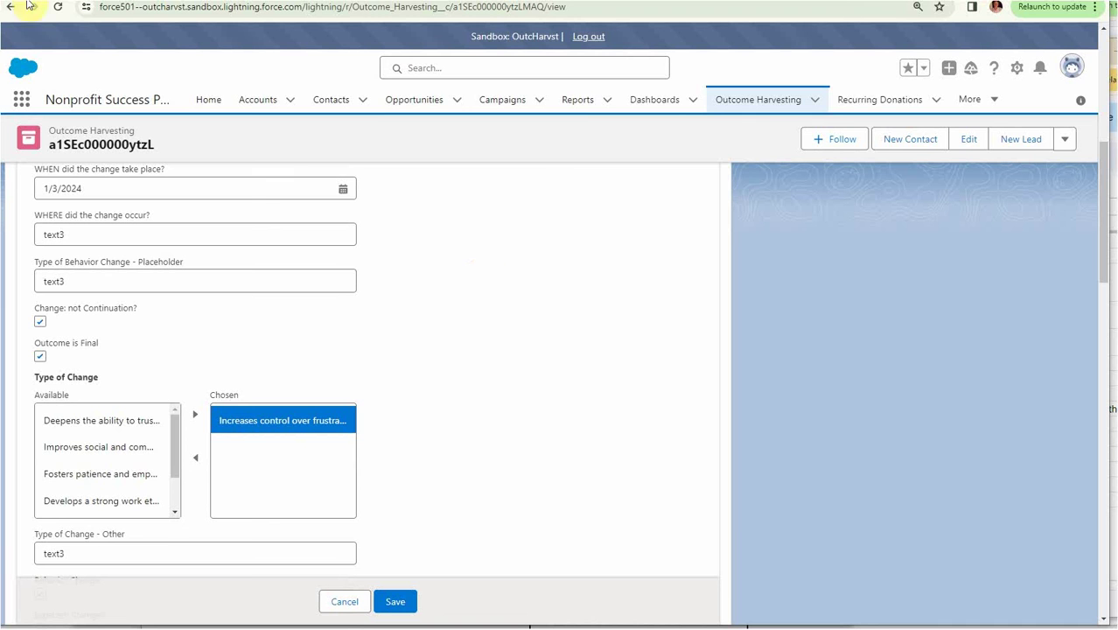
click(59, 8)
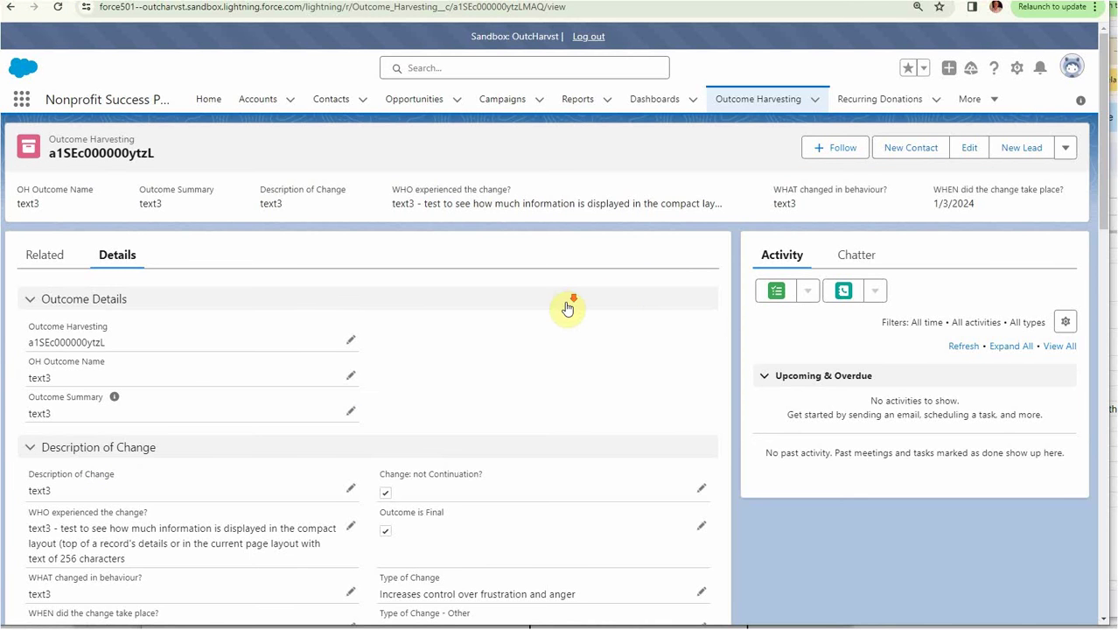
- Collapse the eight sections from Description of Change through Substantiation Documenter
scroll(567, 306, down, 3)
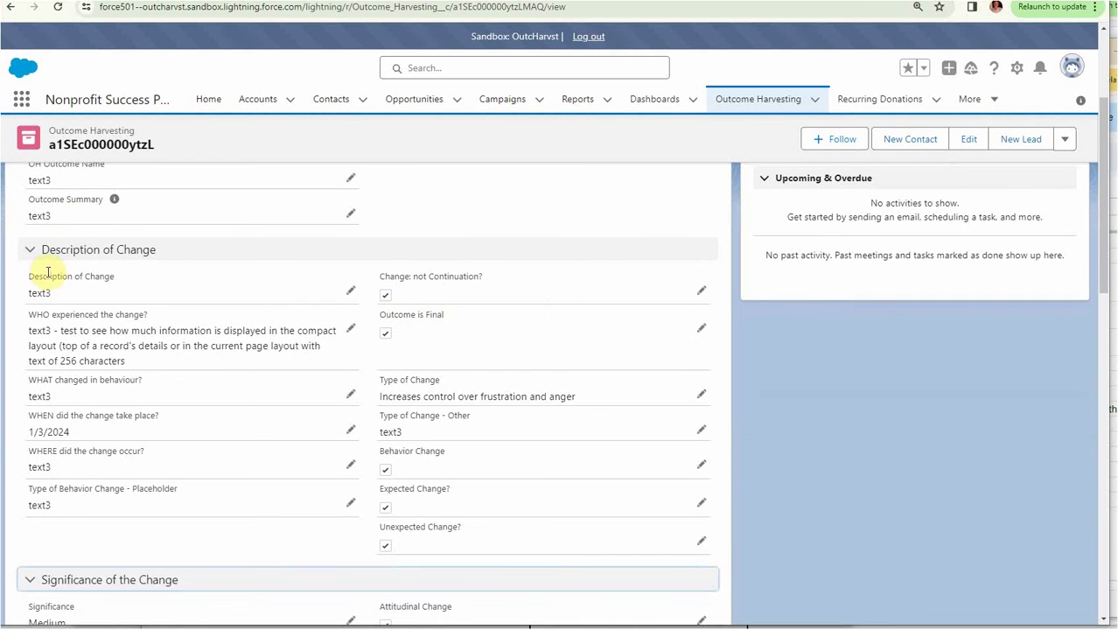
click(33, 251)
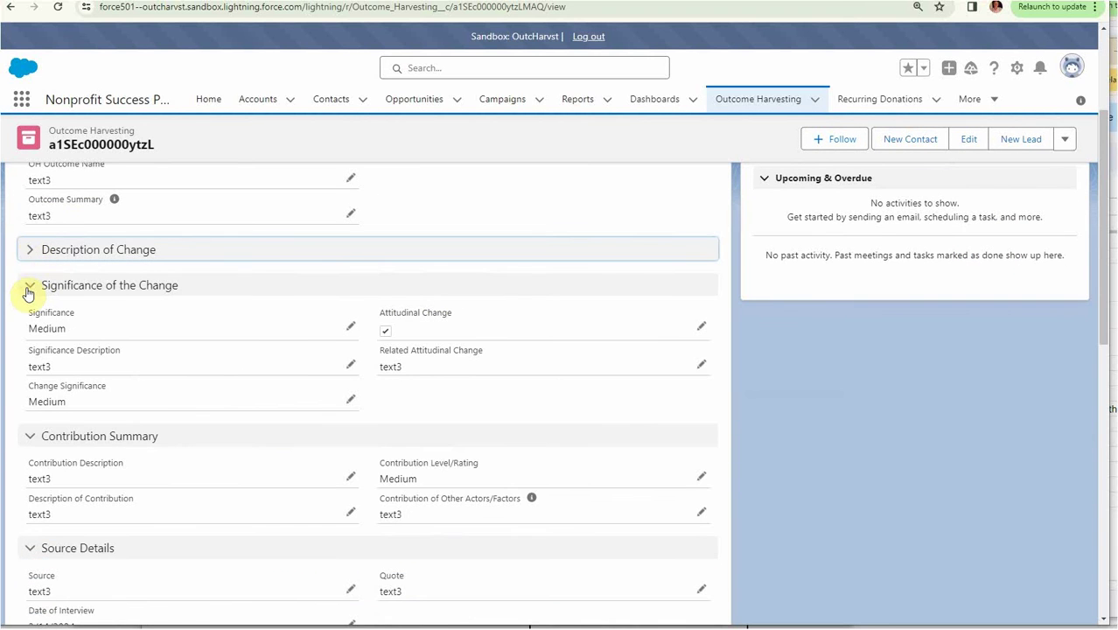
click(29, 287)
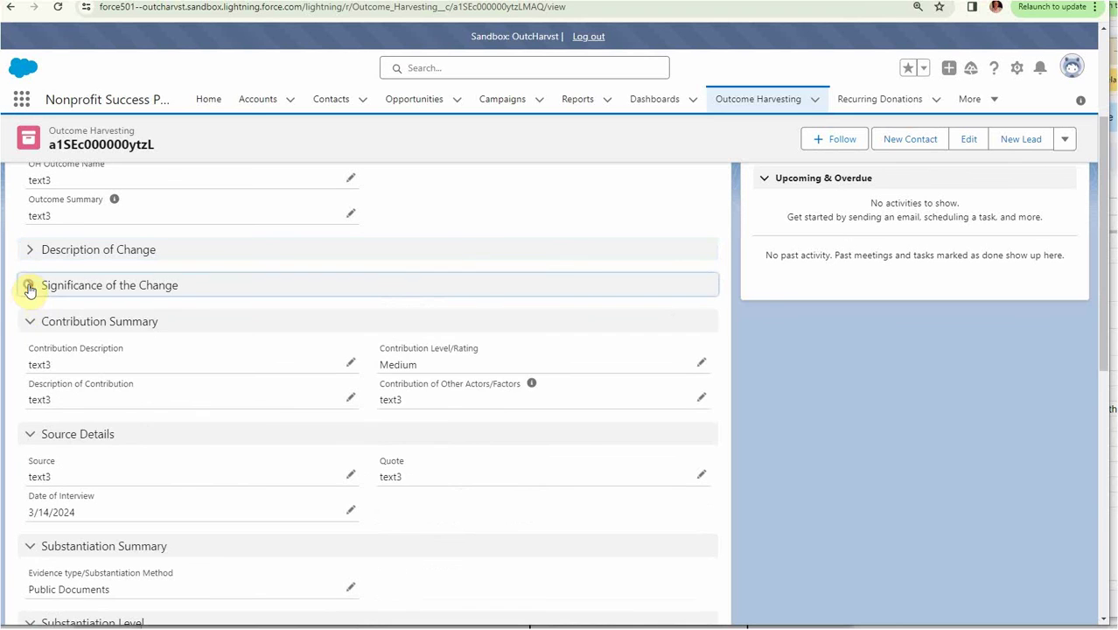
click(29, 323)
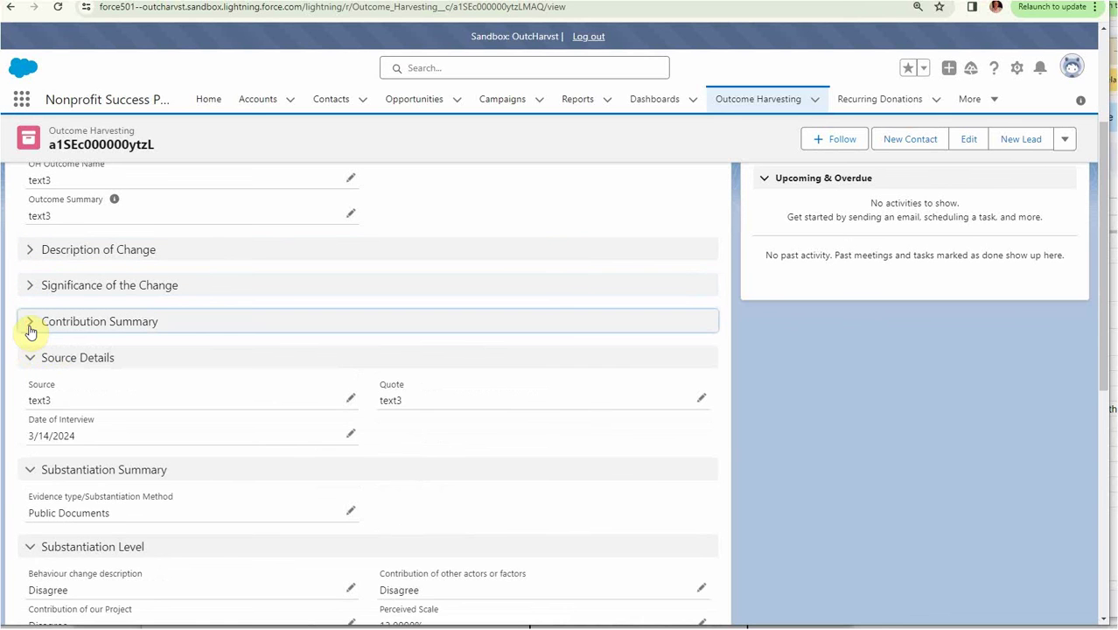
click(28, 360)
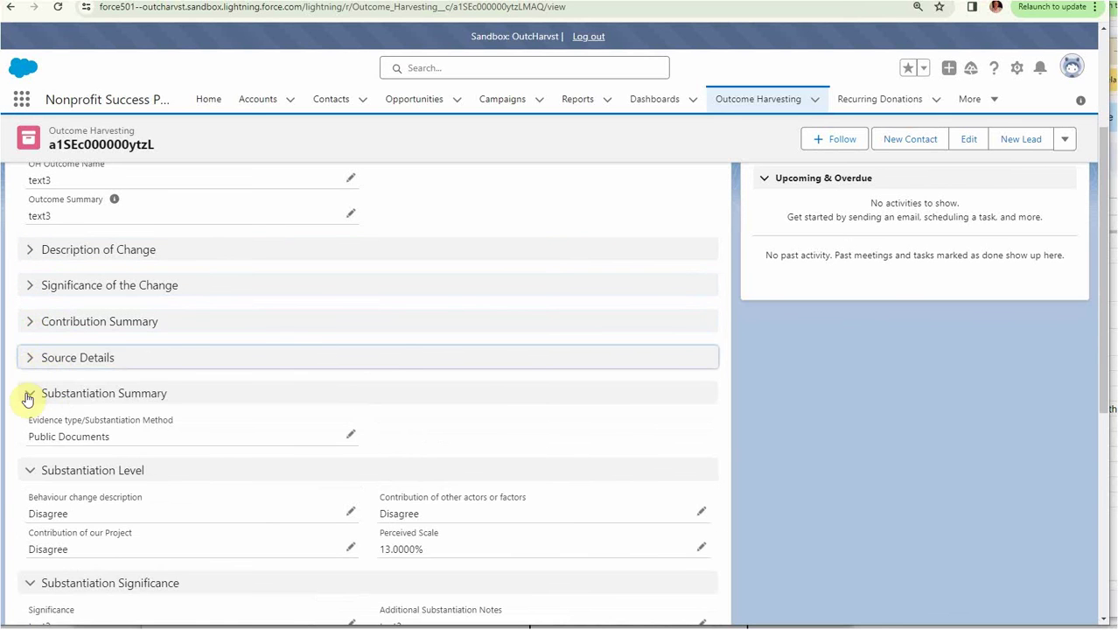
click(26, 395)
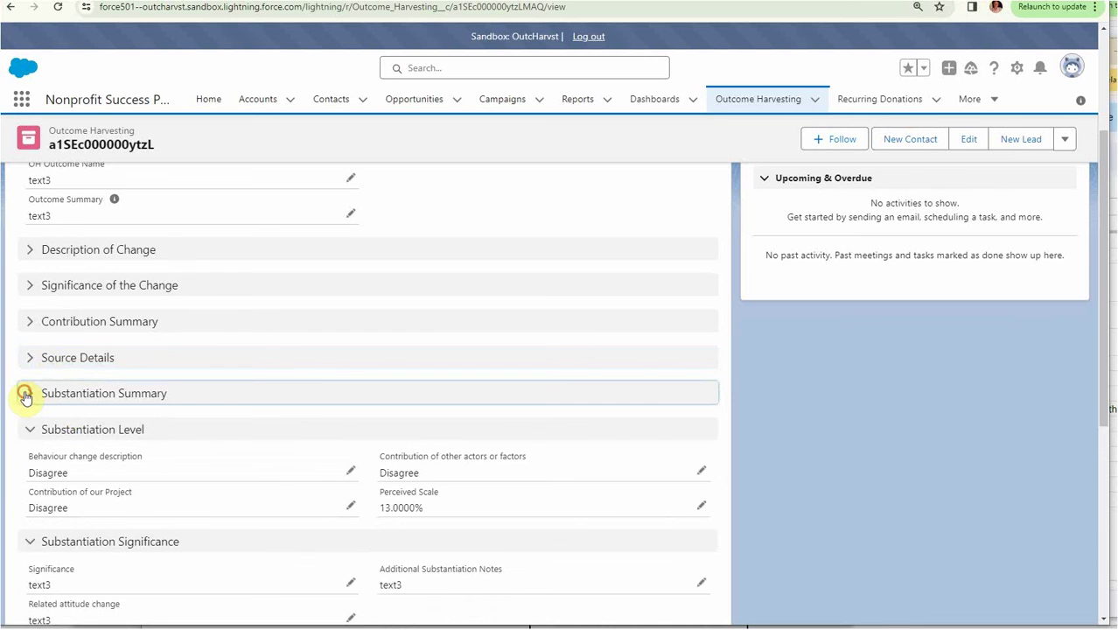
click(27, 431)
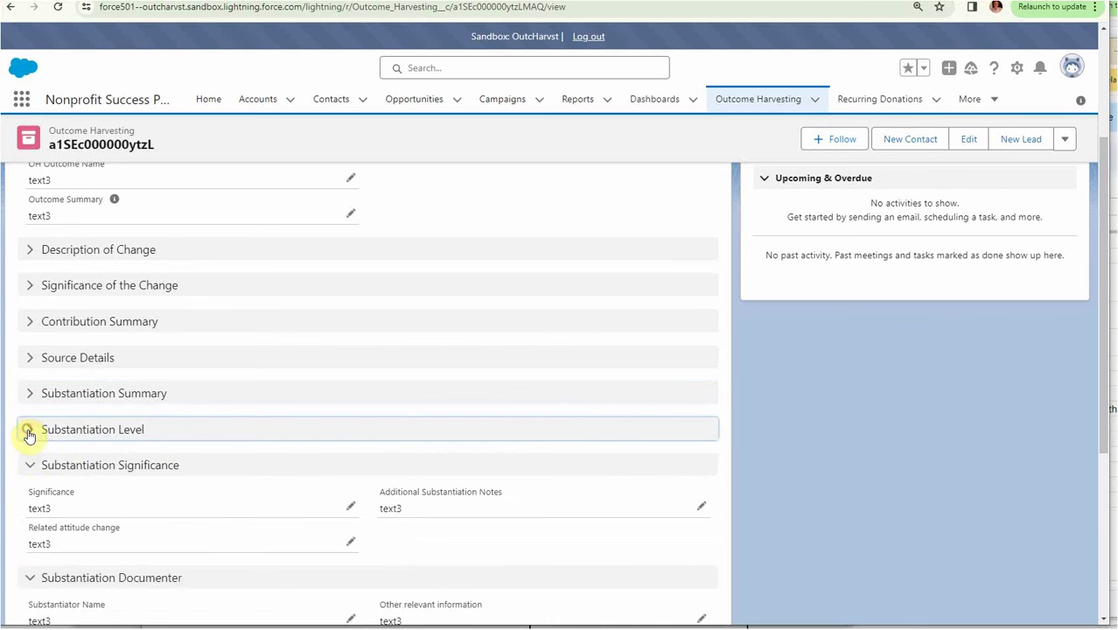
click(32, 470)
click(29, 505)
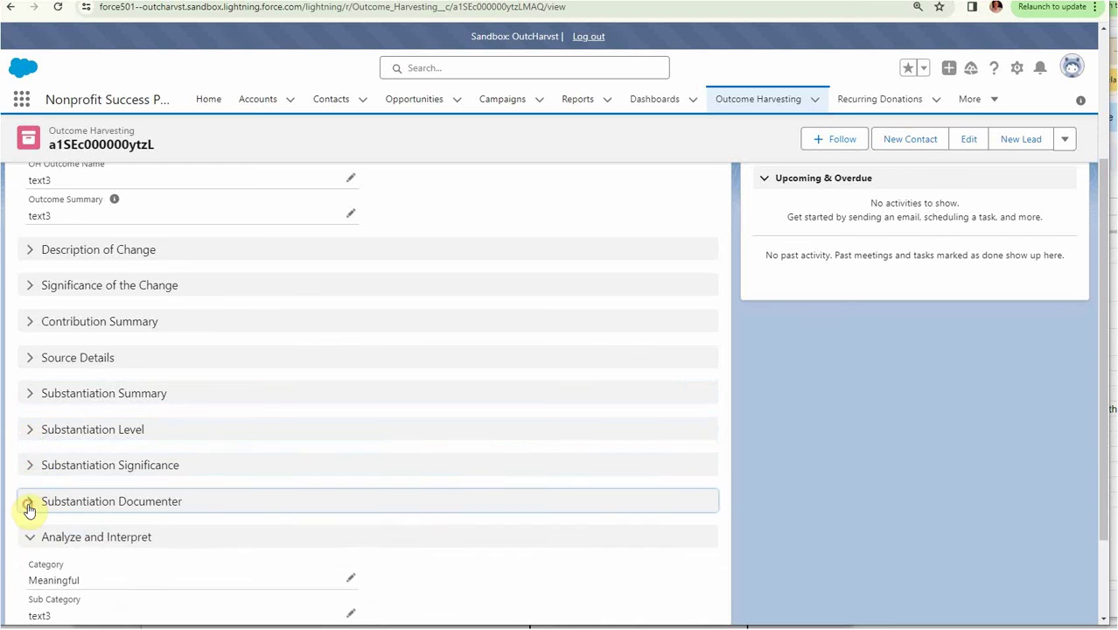
scroll(35, 510, down, 1)
scroll(35, 510, down, 1)
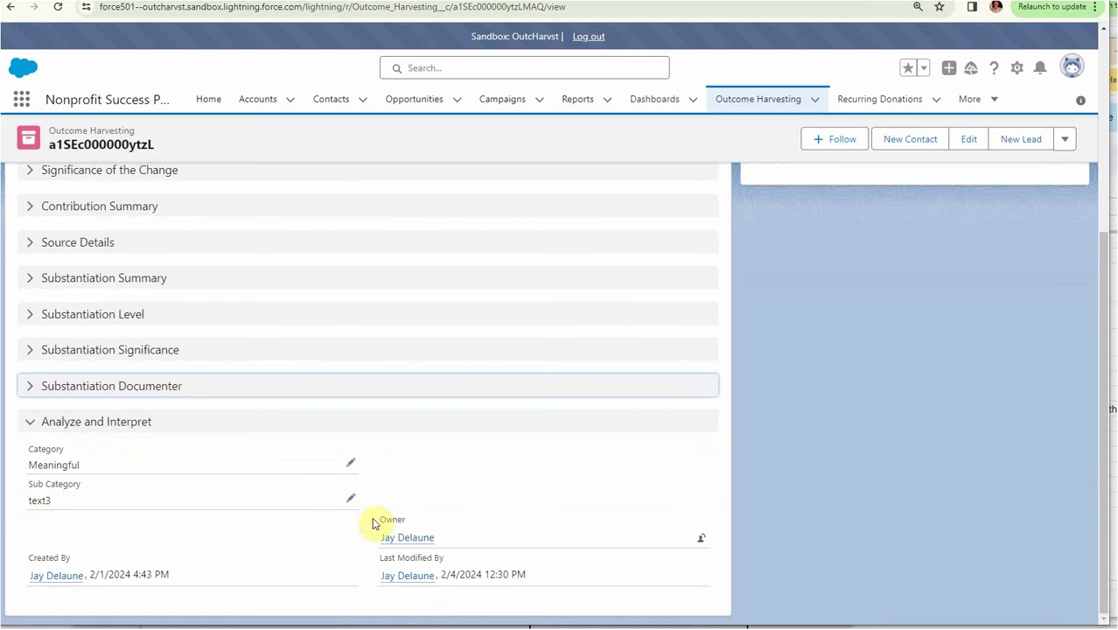
scroll(556, 388, up, 4)
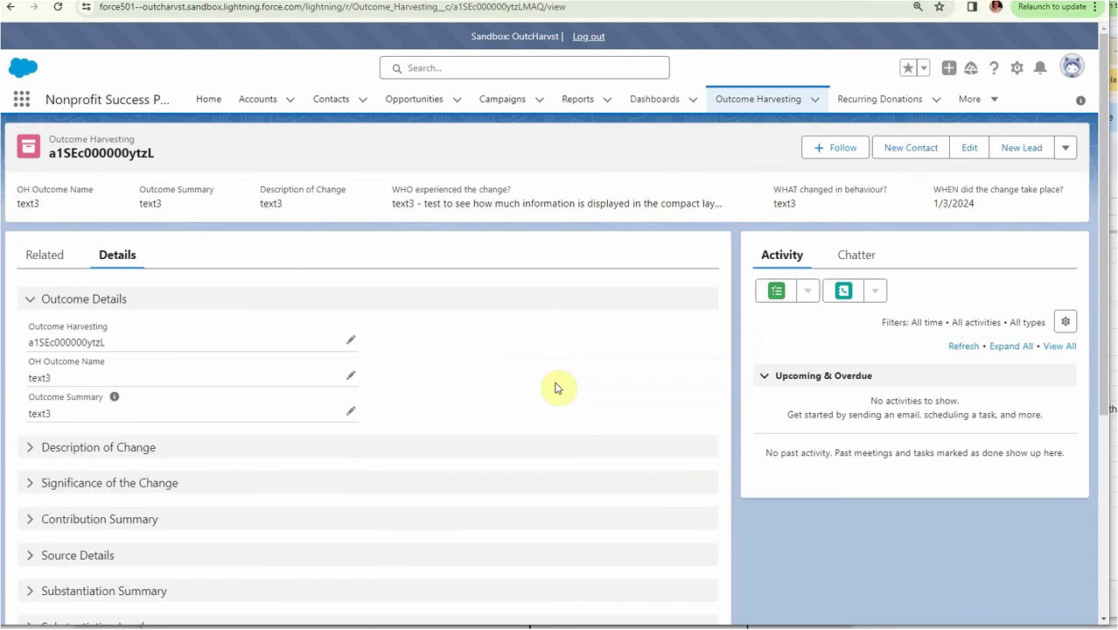